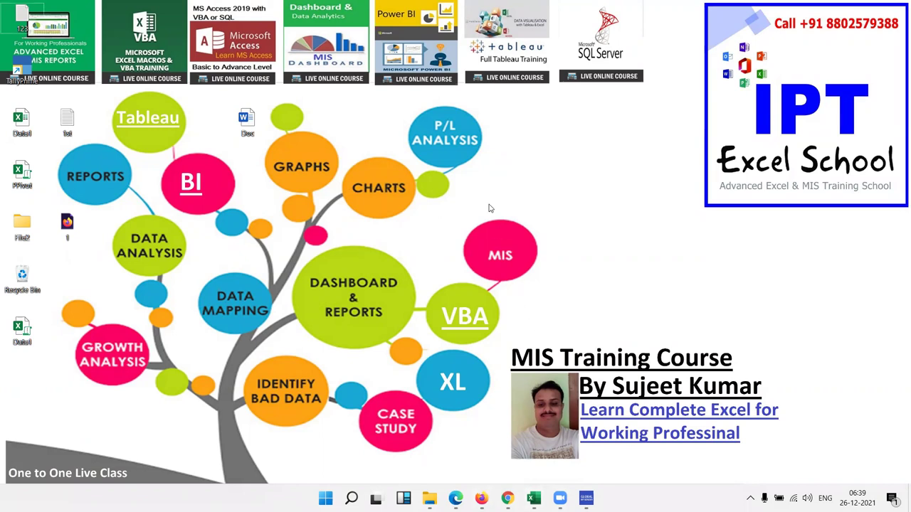
# Step: Bring the EditedBenReport Excel workbook to the front from its taskbar preview
pyautogui.moveTo(532, 498)
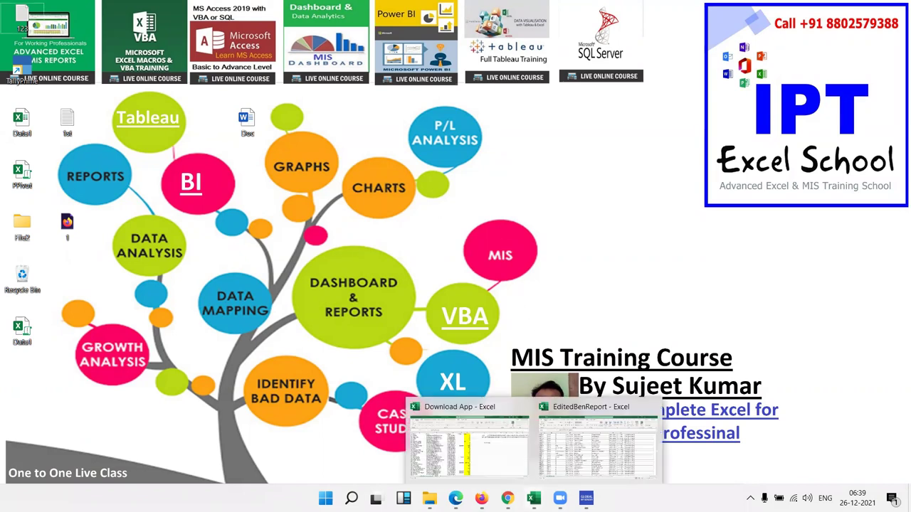
pyautogui.click(577, 462)
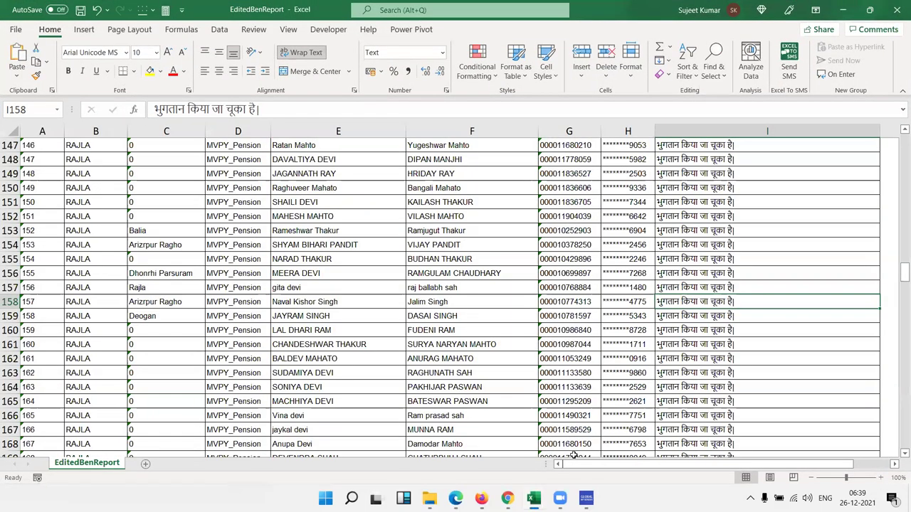
pyautogui.scroll(10, 423, 316)
# Step: Switch to the Data_GS spreadsheet in Chrome after a brief look at the Drive file list
pyautogui.moveTo(508, 499)
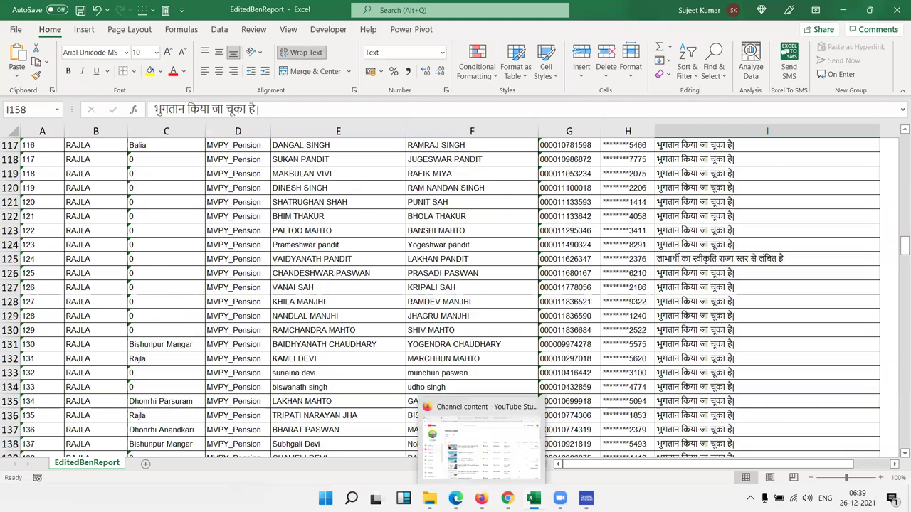
pyautogui.click(505, 441)
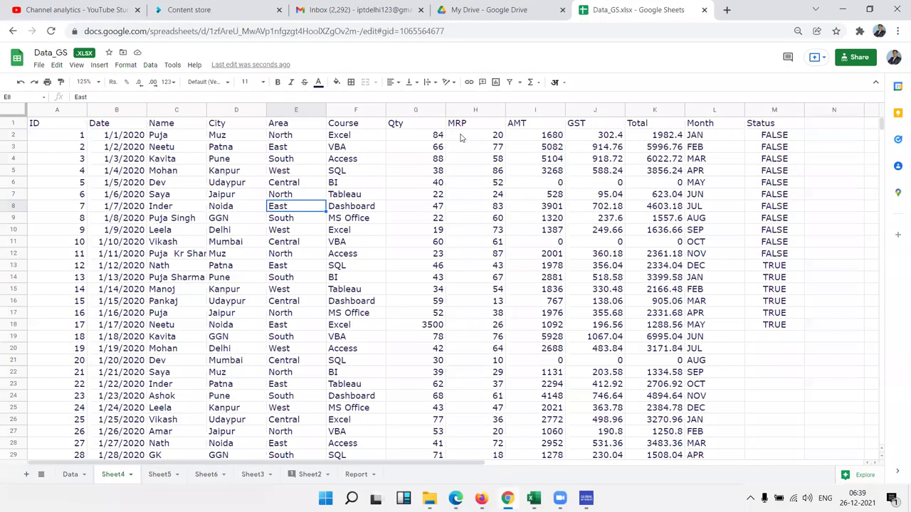
pyautogui.click(470, 8)
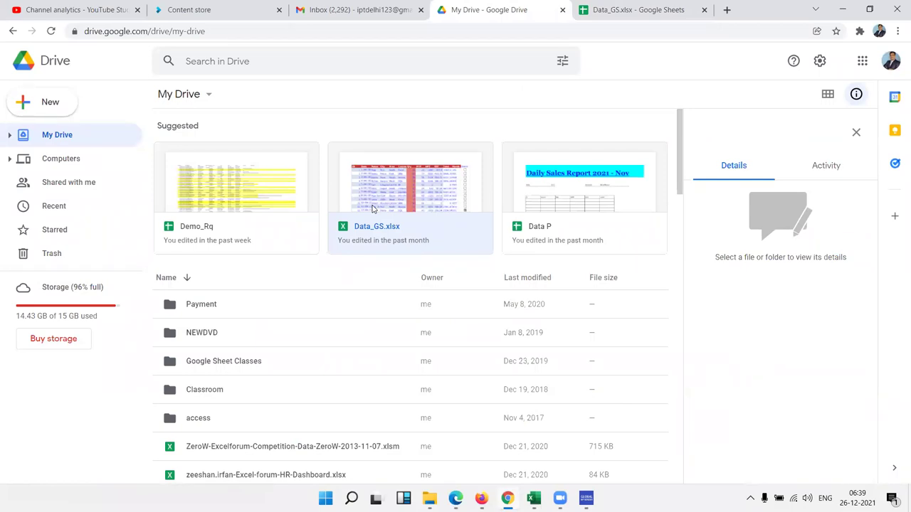
pyautogui.click(700, 21)
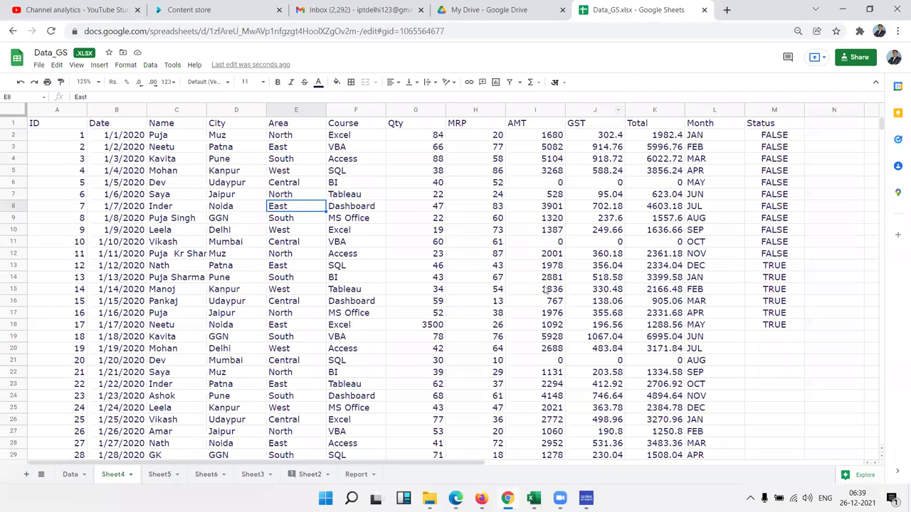
# Step: Fill Qty cell G8 (47) yellow, then undo the fill
pyautogui.click(437, 208)
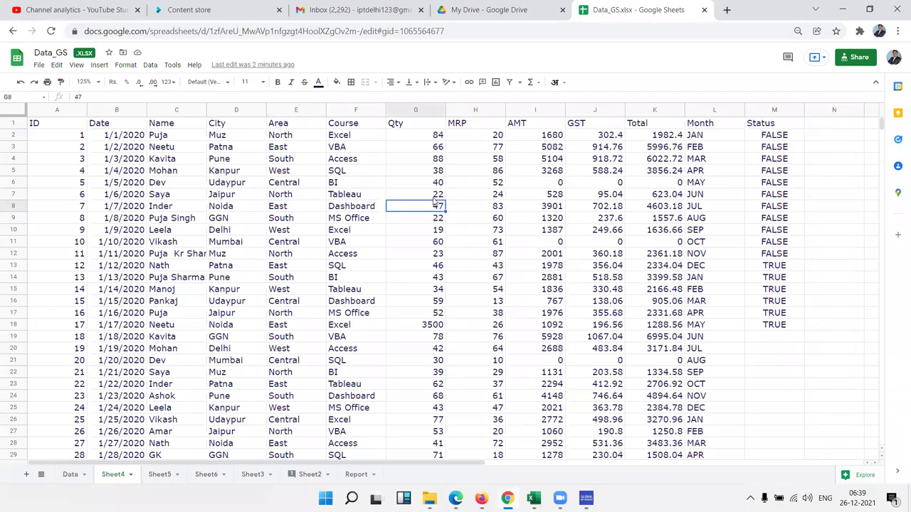
pyautogui.click(339, 85)
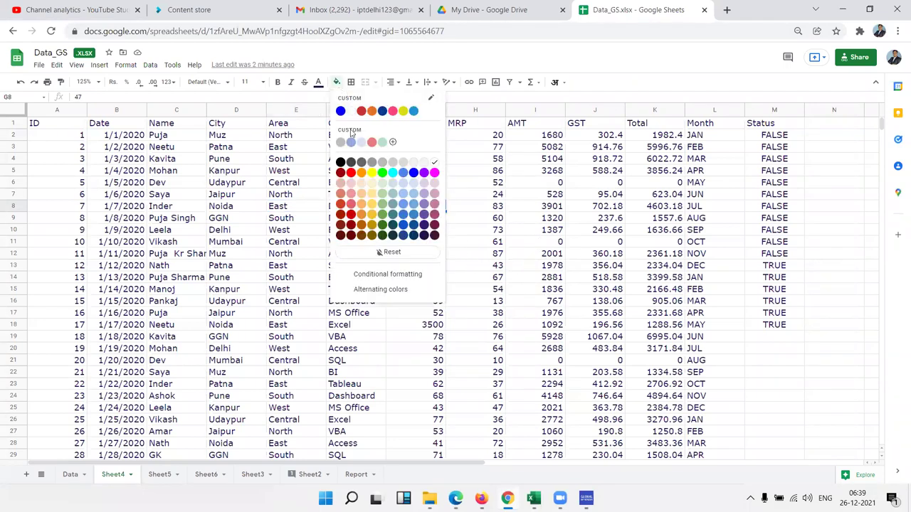
pyautogui.click(376, 174)
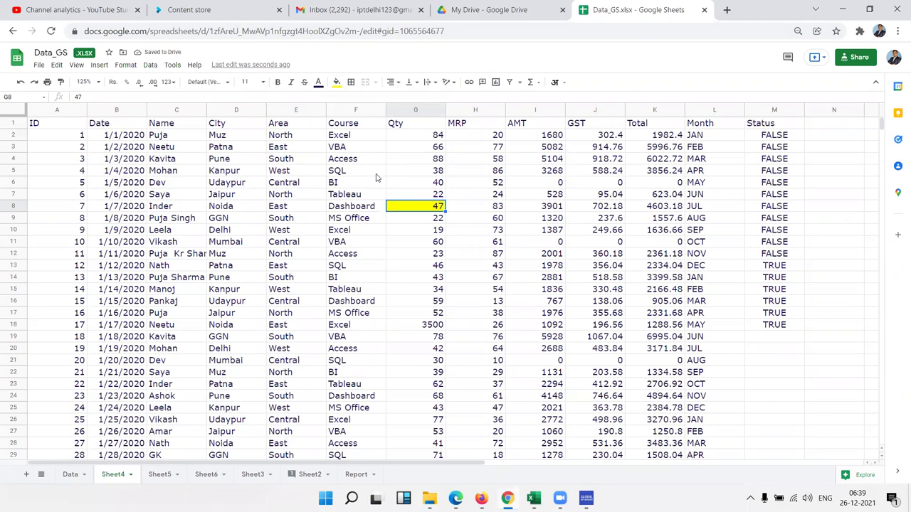
pyautogui.click(420, 241)
pyautogui.click(421, 208)
pyautogui.hotkey('ctrl', 'z')
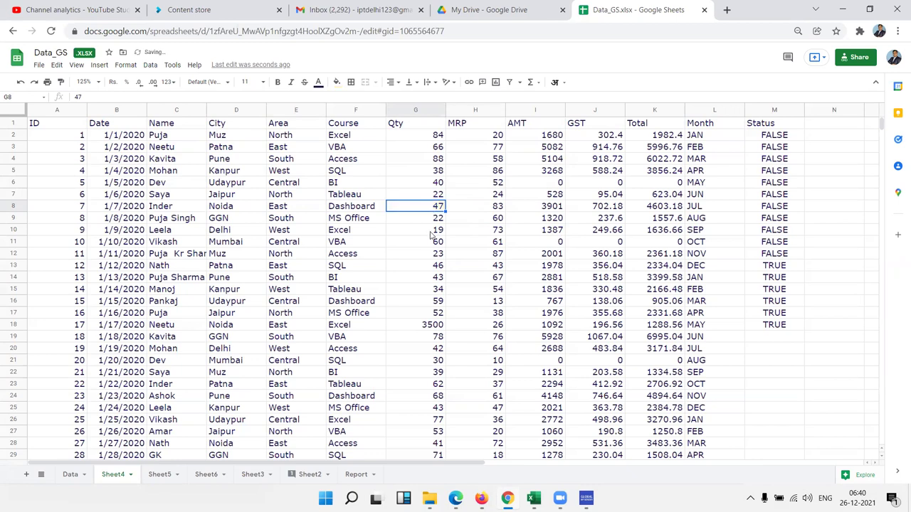
# Step: Select the whole Qty column G and open the Format menu
pyautogui.click(436, 161)
pyautogui.click(429, 302)
pyautogui.click(424, 373)
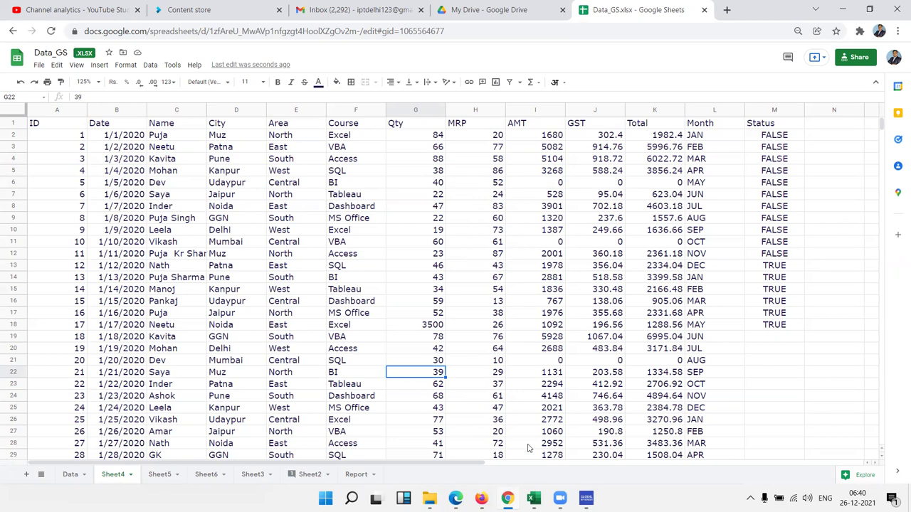
pyautogui.click(360, 164)
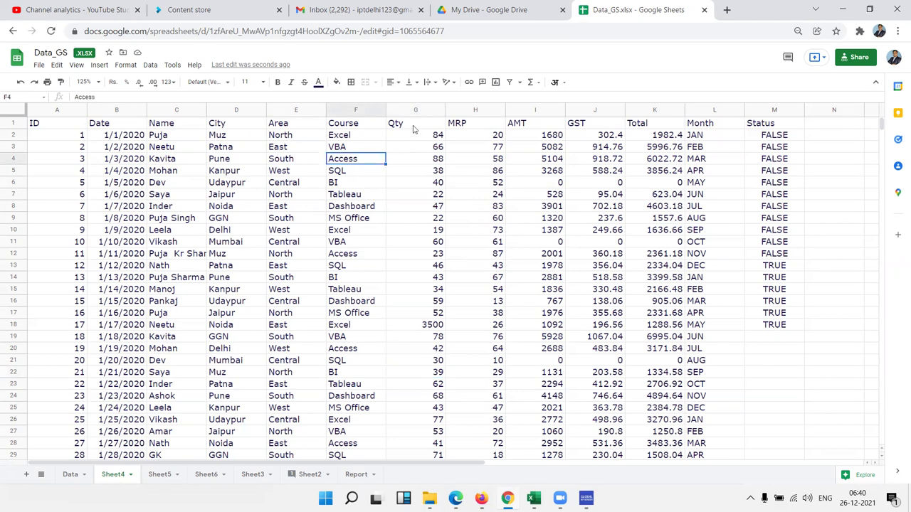
pyautogui.click(414, 110)
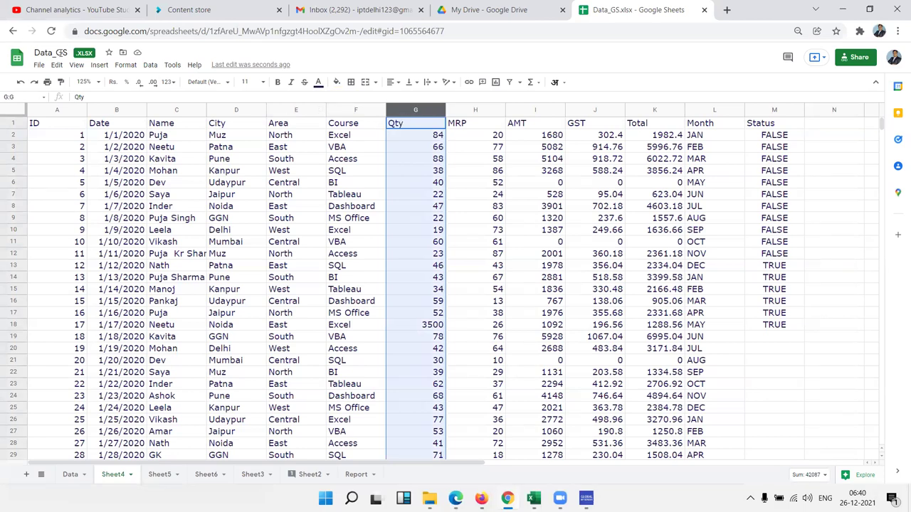
pyautogui.click(124, 65)
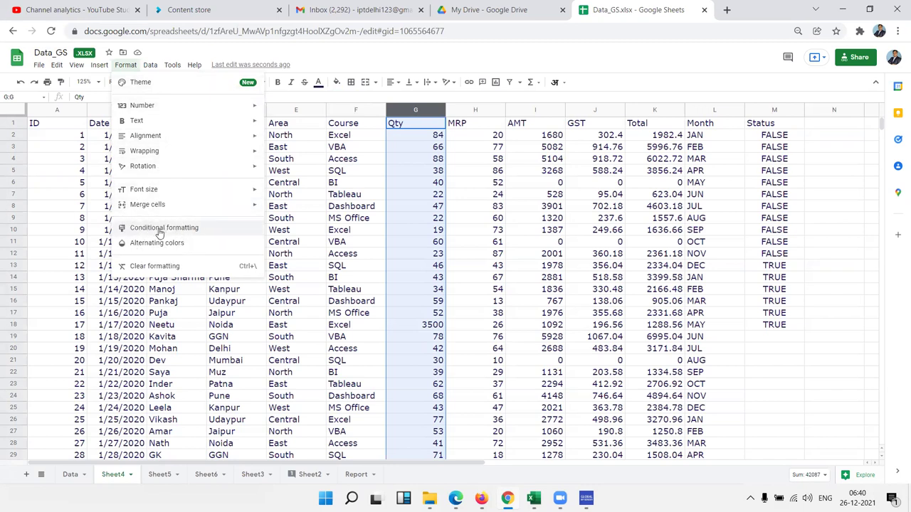
# Step: Start a conditional formatting rule on G1:G1000 with condition Greater than 50
pyautogui.click(160, 234)
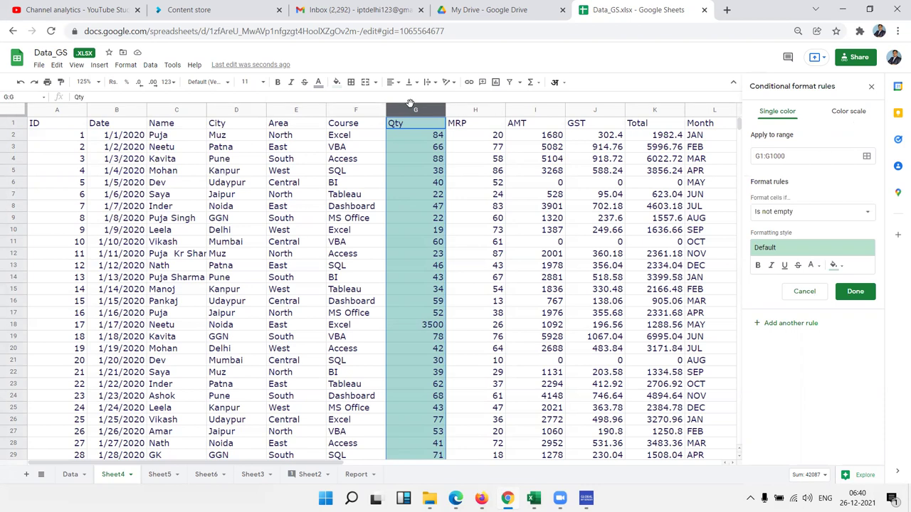
pyautogui.click(792, 159)
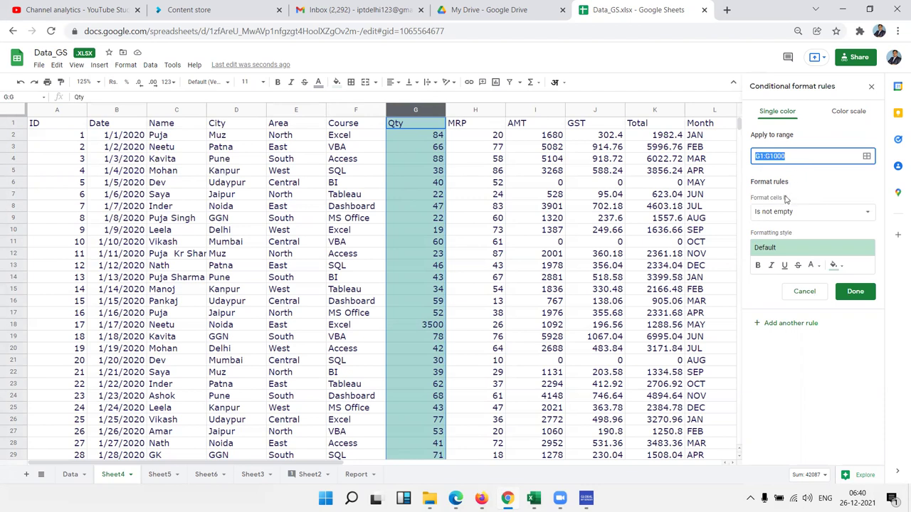
pyautogui.click(772, 213)
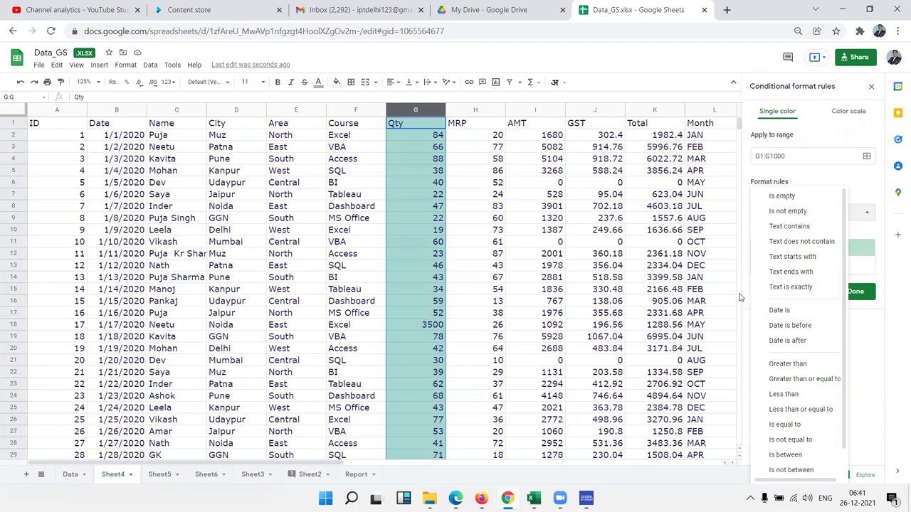
pyautogui.click(781, 364)
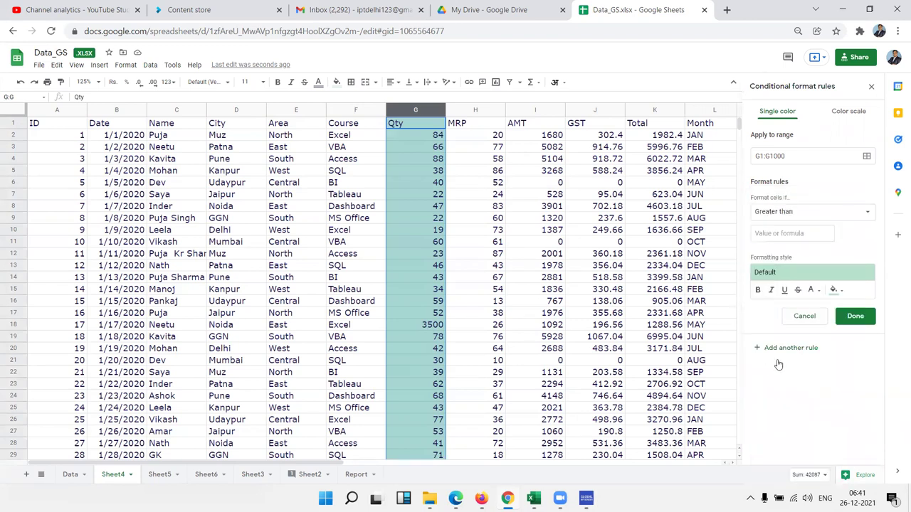
pyautogui.click(771, 236)
pyautogui.write('5')
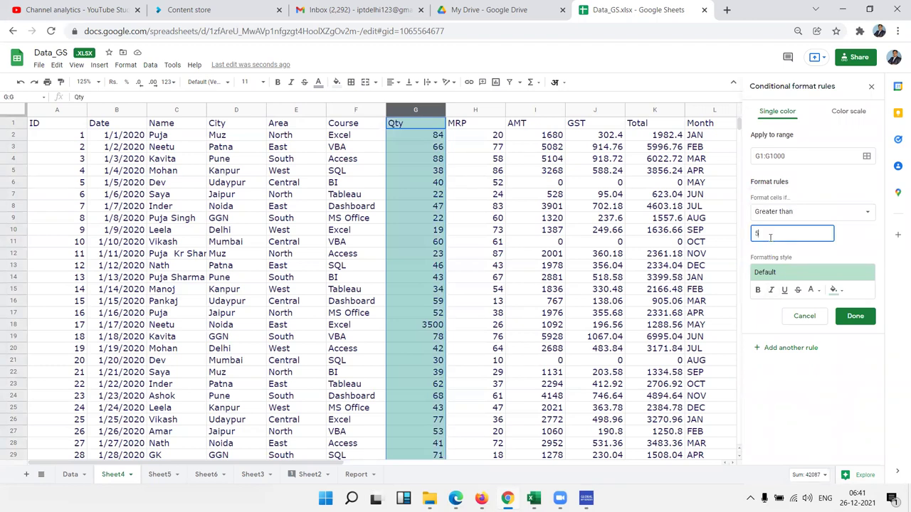
pyautogui.write('0')
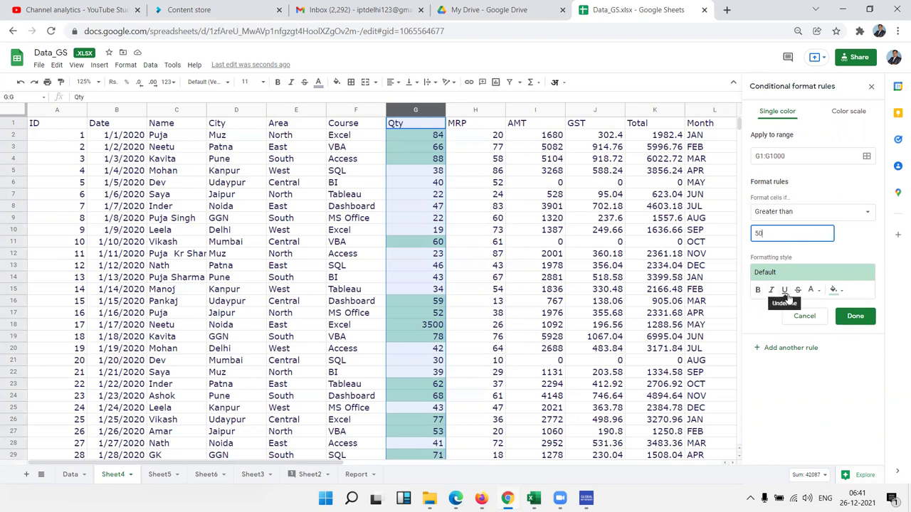
# Step: Style the rule with blue fill and white text, then save it
pyautogui.click(842, 293)
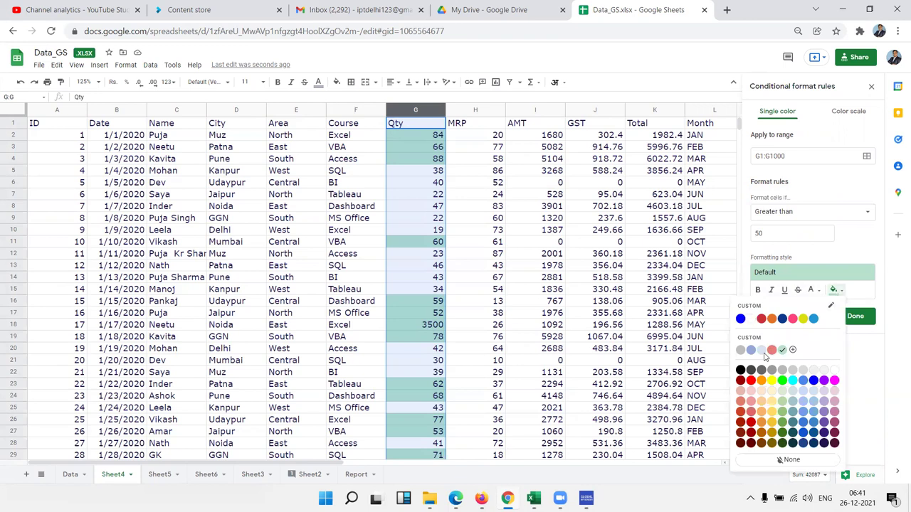
pyautogui.click(814, 382)
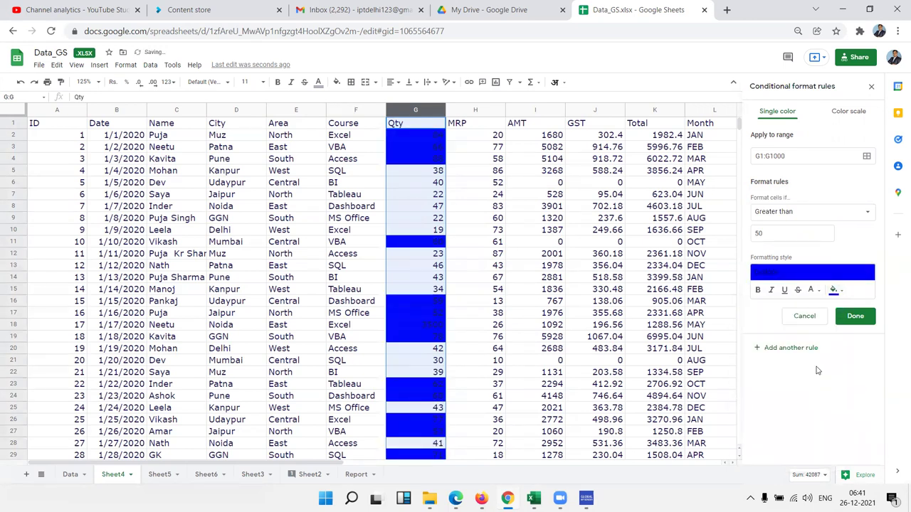
pyautogui.click(813, 292)
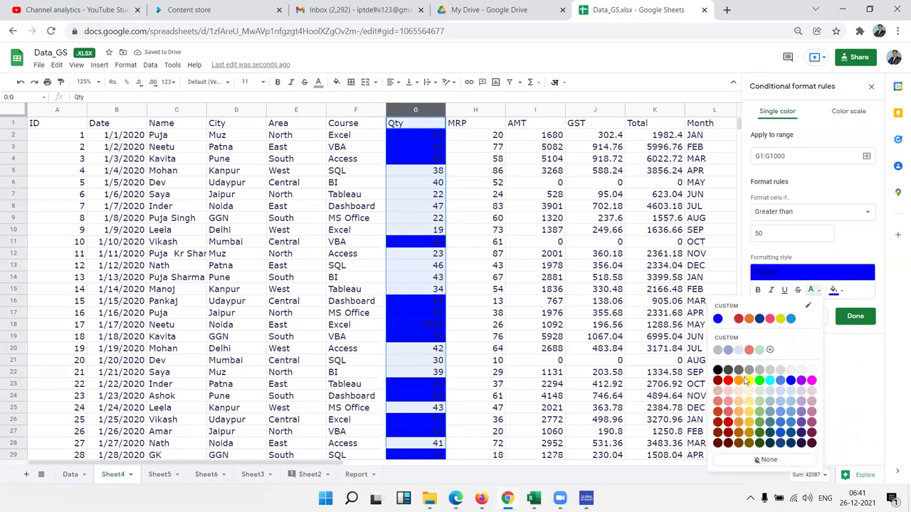
pyautogui.click(810, 372)
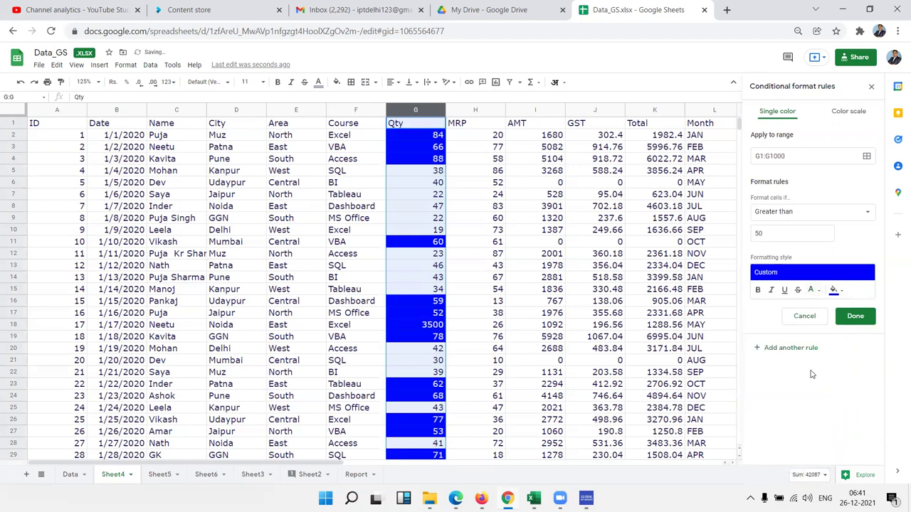
pyautogui.click(855, 315)
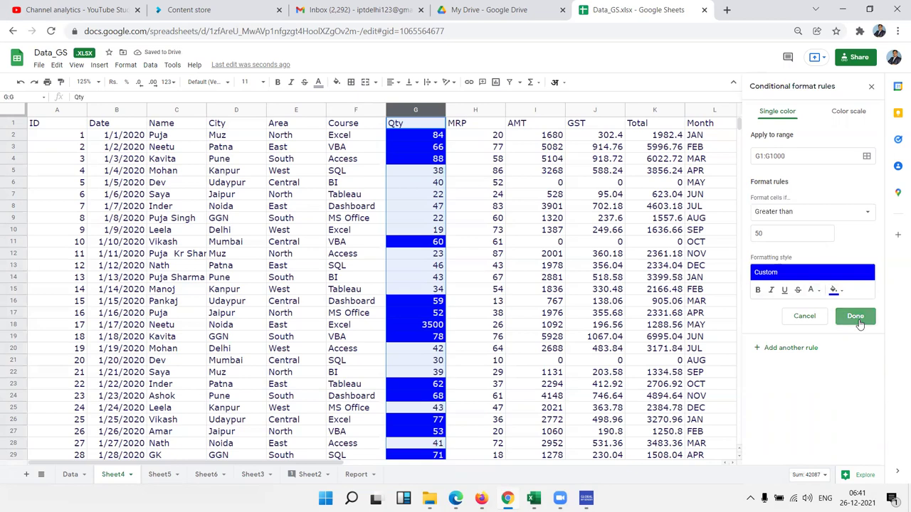
pyautogui.click(608, 266)
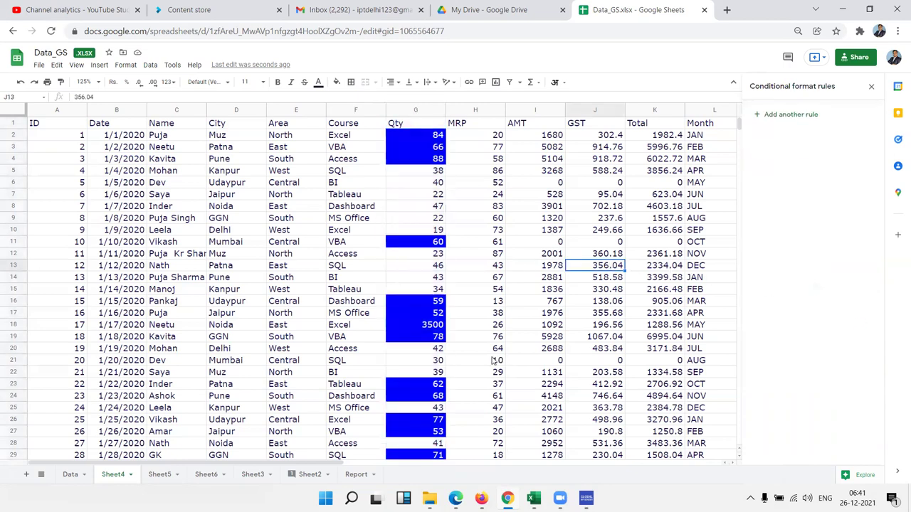
# Step: Change G18 from 3500 to 35 so it drops out of the blue highlight
pyautogui.scroll(-10, 489, 360)
pyautogui.scroll(8, 489, 360)
pyautogui.scroll(3, 490, 361)
pyautogui.scroll(-8, 489, 361)
pyautogui.scroll(-8, 491, 356)
pyautogui.scroll(10, 491, 356)
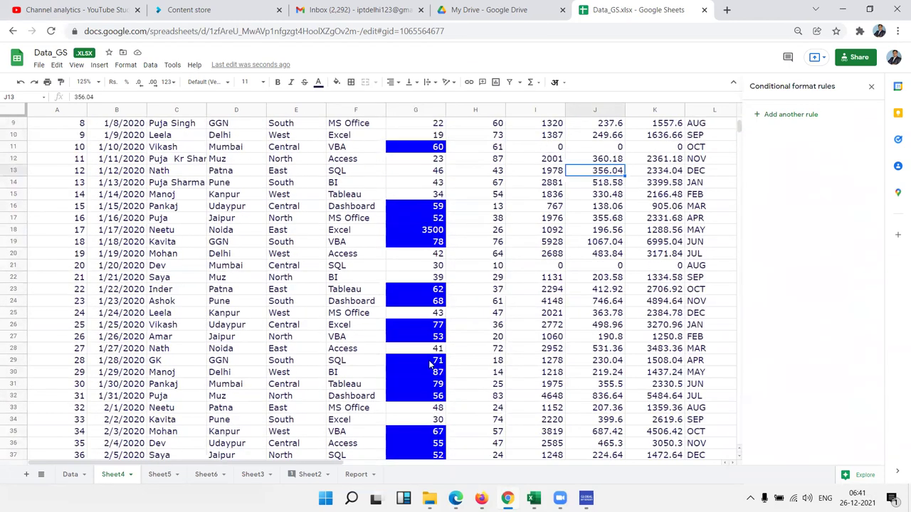
pyautogui.scroll(2, 431, 375)
pyautogui.click(436, 326)
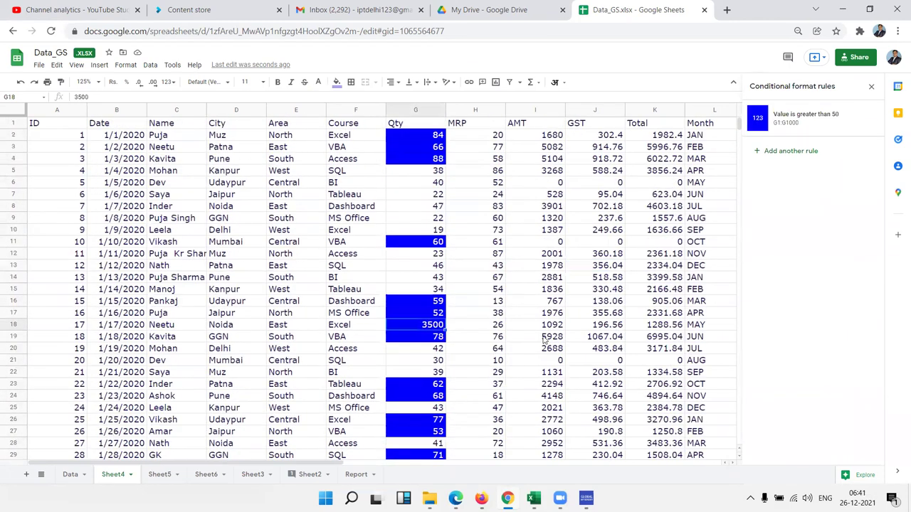
pyautogui.write('35')
pyautogui.press('Return')
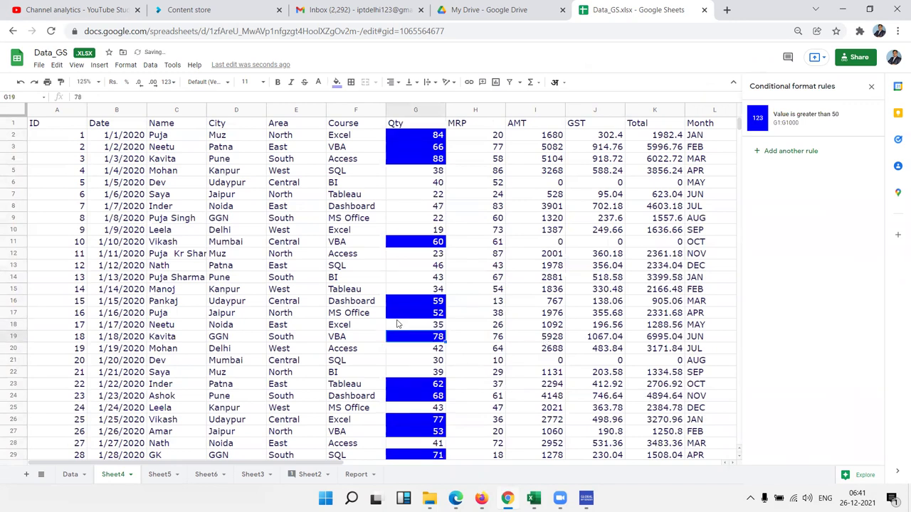
pyautogui.click(400, 324)
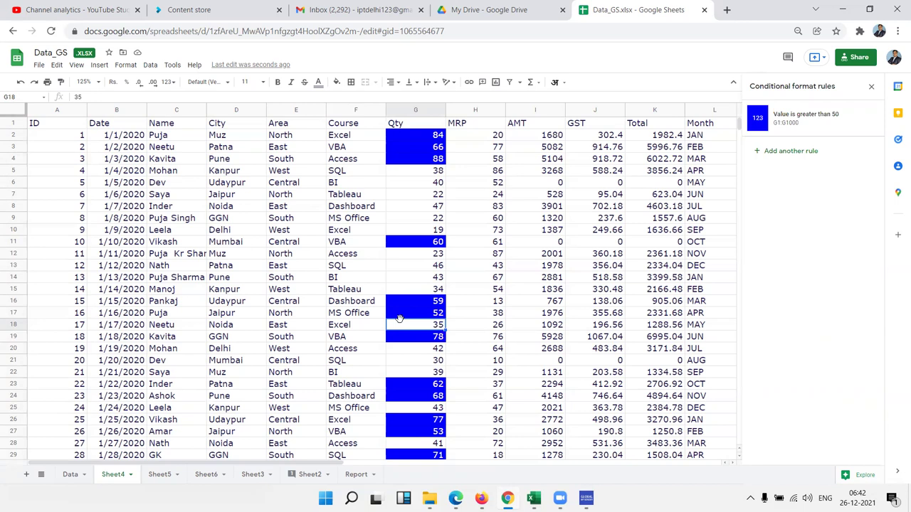
# Step: Select the Name column C for the next rule
pyautogui.click(431, 208)
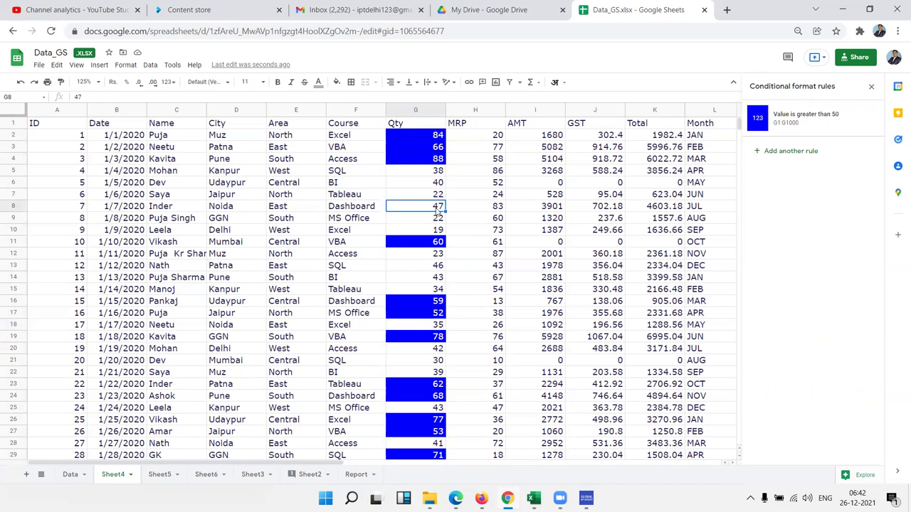
pyautogui.click(480, 194)
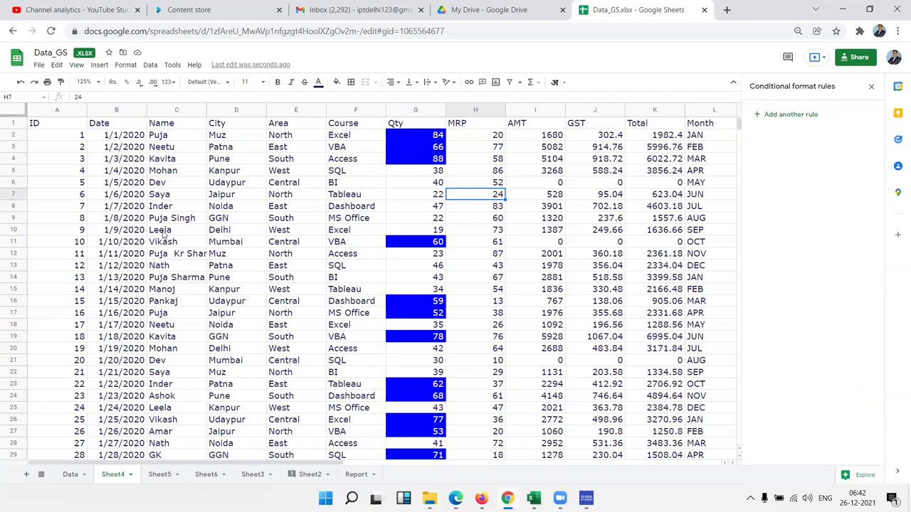
pyautogui.click(172, 112)
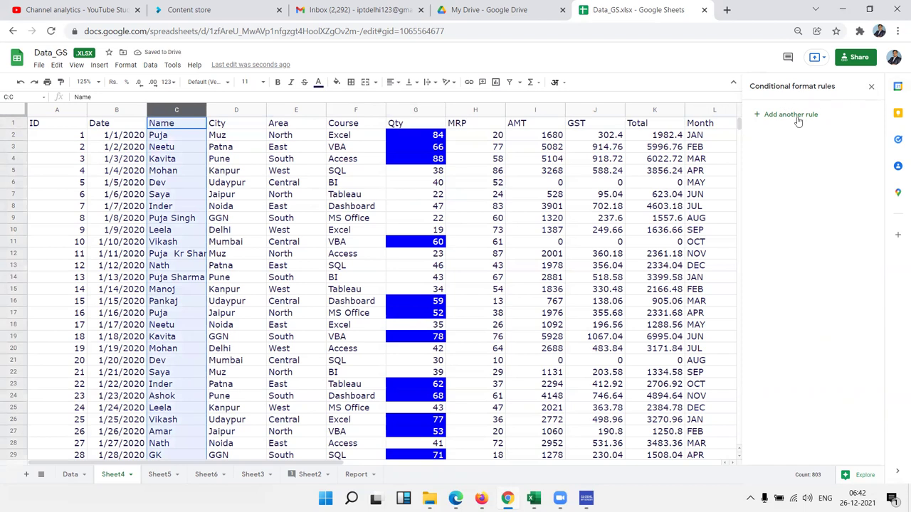
# Step: Close the rules panel and start a new conditional formatting rule for C1:C1000
pyautogui.click(871, 87)
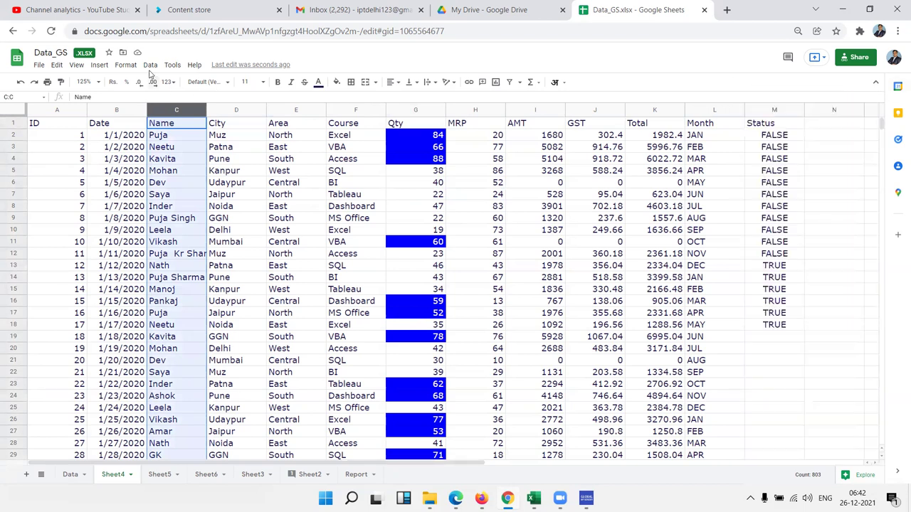
pyautogui.click(131, 65)
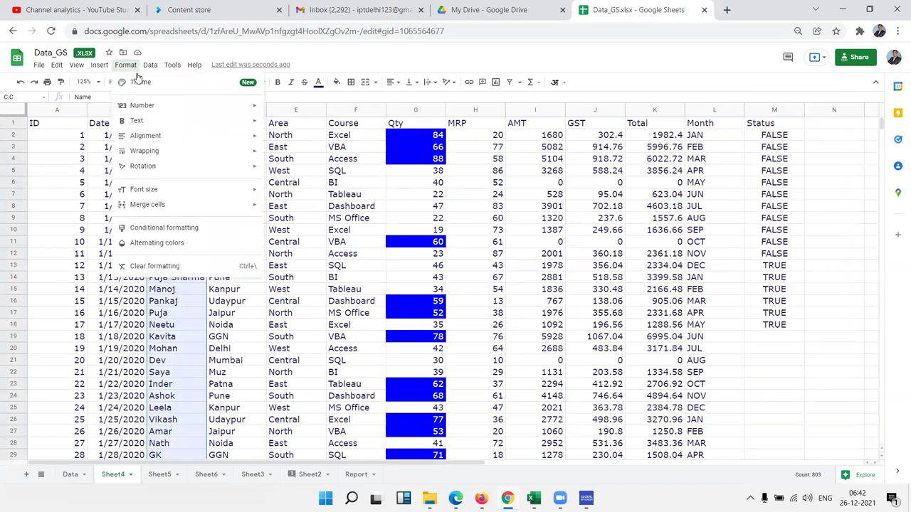
pyautogui.click(181, 227)
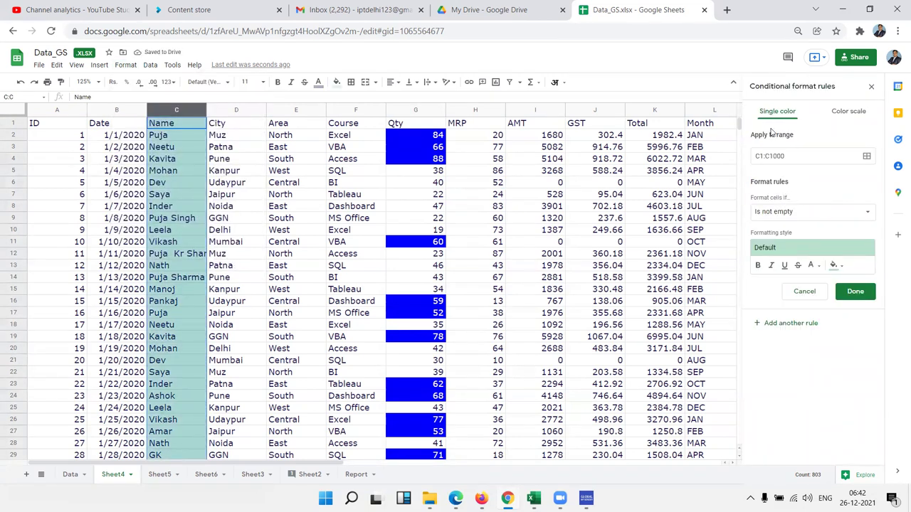
pyautogui.click(780, 212)
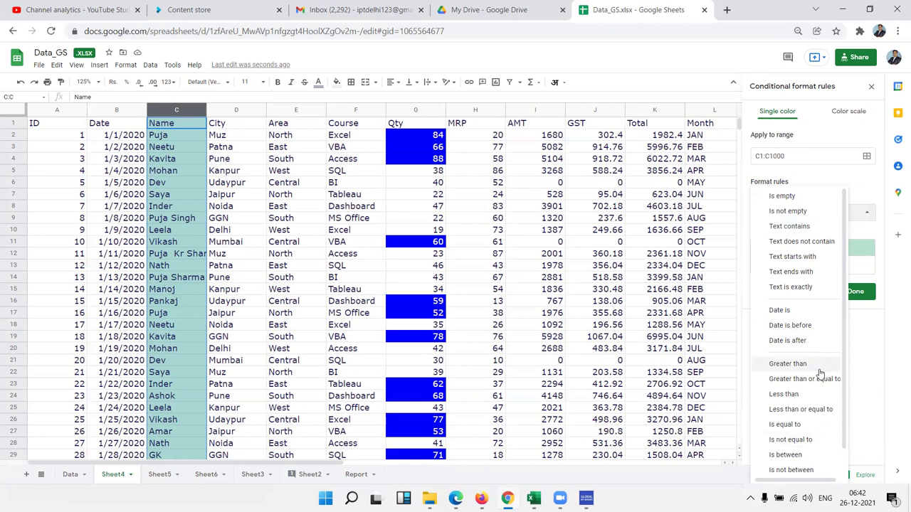
# Step: Set the condition to Is equal to, try the value P, then clear it
pyautogui.click(795, 425)
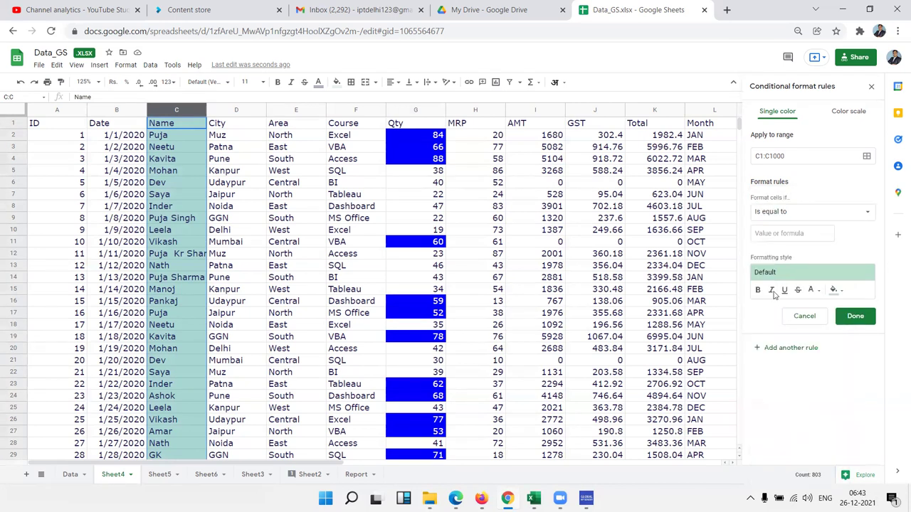
pyautogui.click(790, 233)
pyautogui.write('Puja')
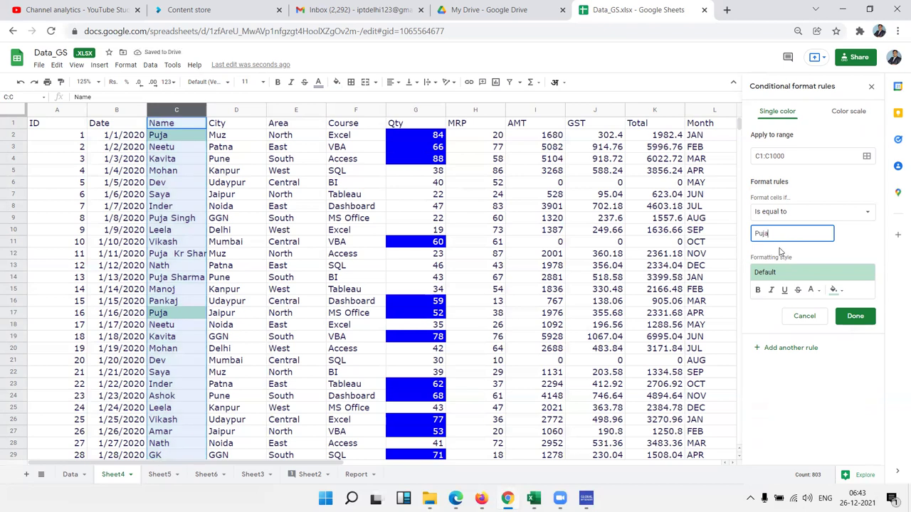
pyautogui.press('BackSpace')
pyautogui.press('BackSpace')
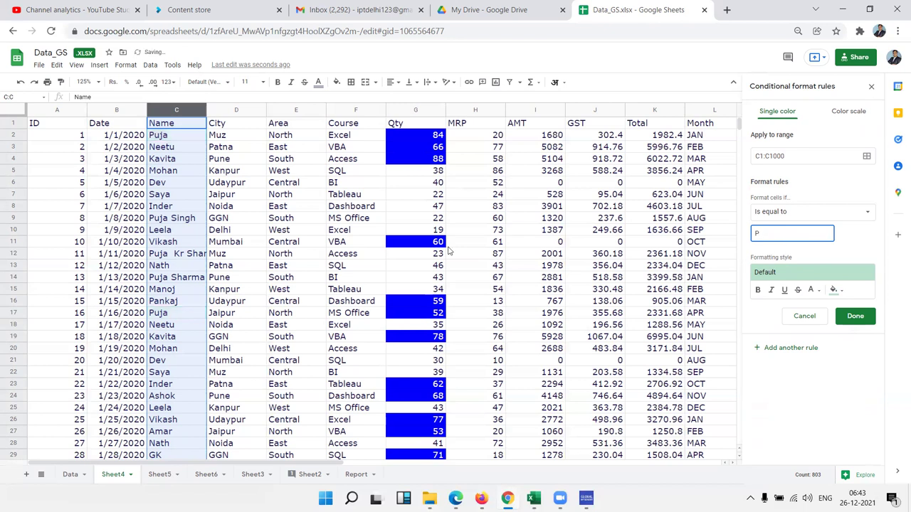
pyautogui.press('BackSpace')
# Step: Try Text contains with 'Pu', then Text starts with and Text ends with
pyautogui.click(779, 221)
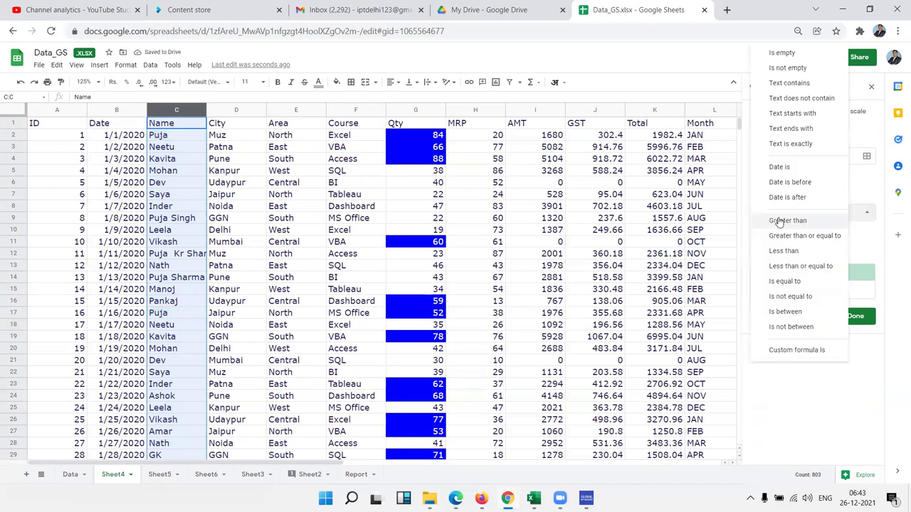
pyautogui.click(789, 84)
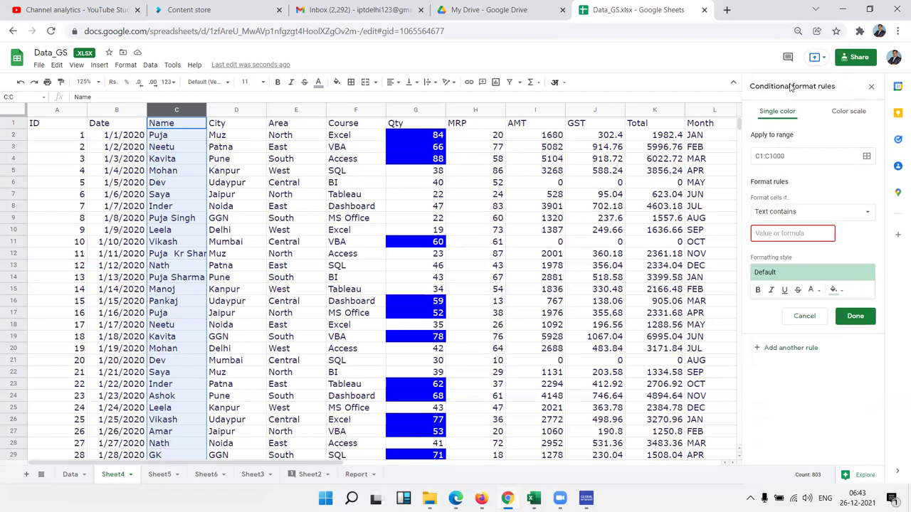
pyautogui.click(785, 234)
pyautogui.write('Puja')
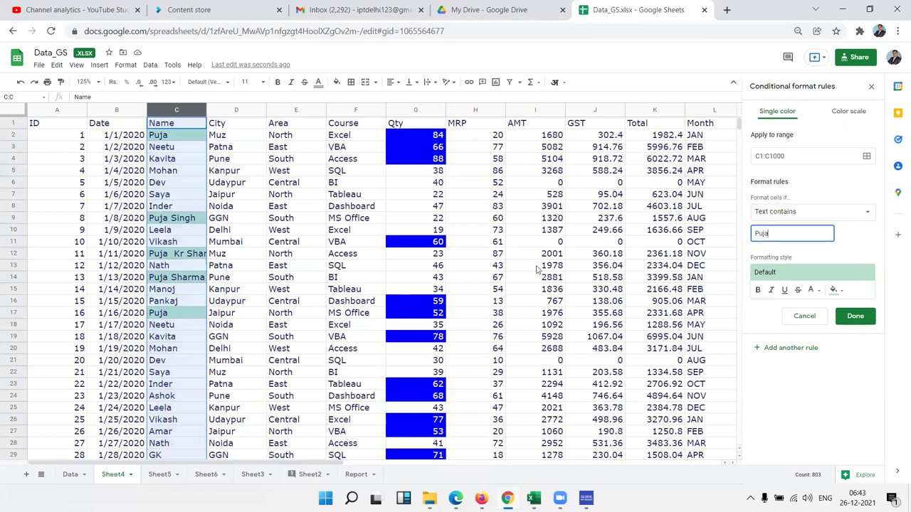
pyautogui.click(780, 212)
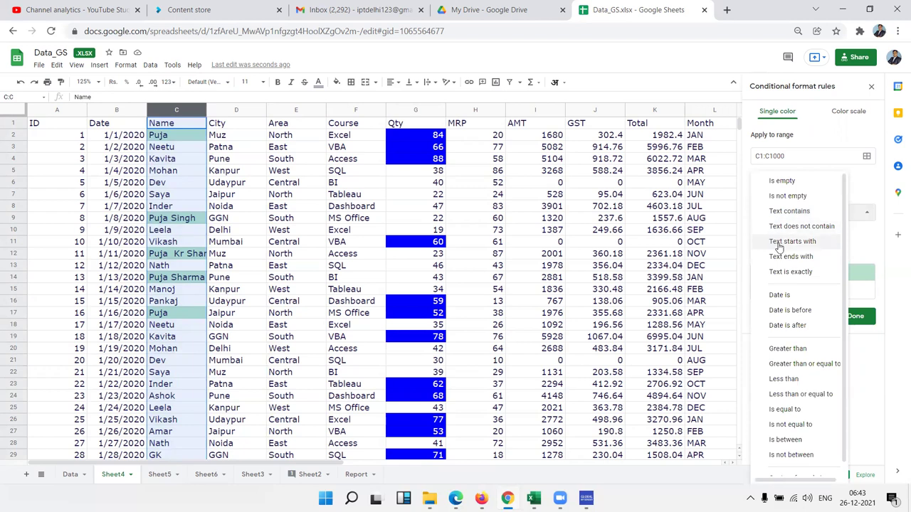
pyautogui.click(779, 244)
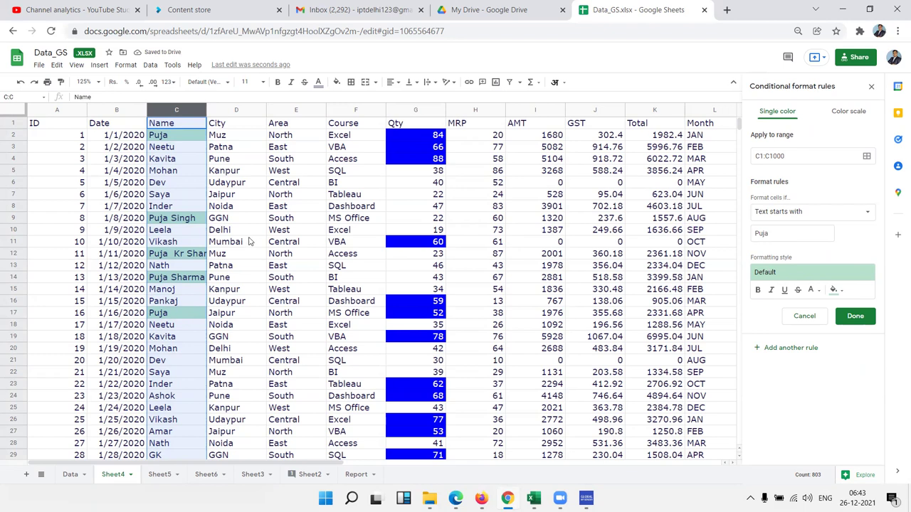
pyautogui.click(789, 213)
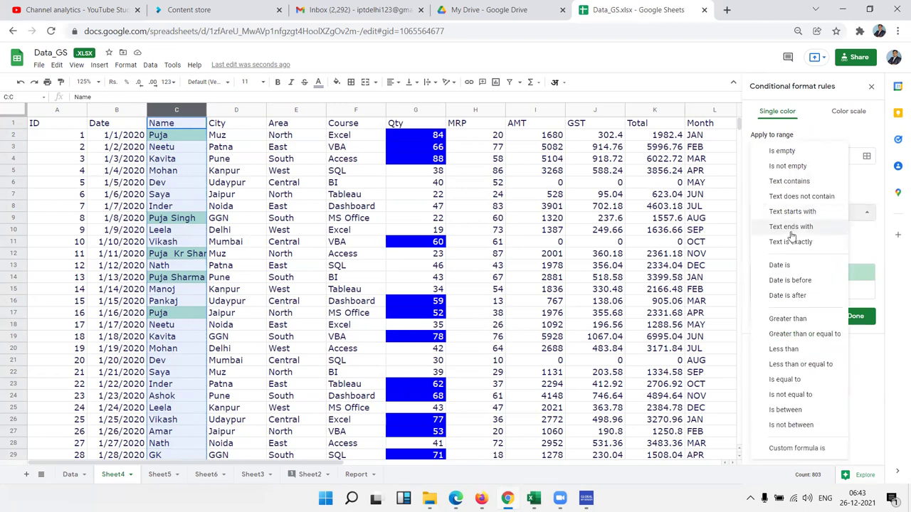
pyautogui.click(791, 228)
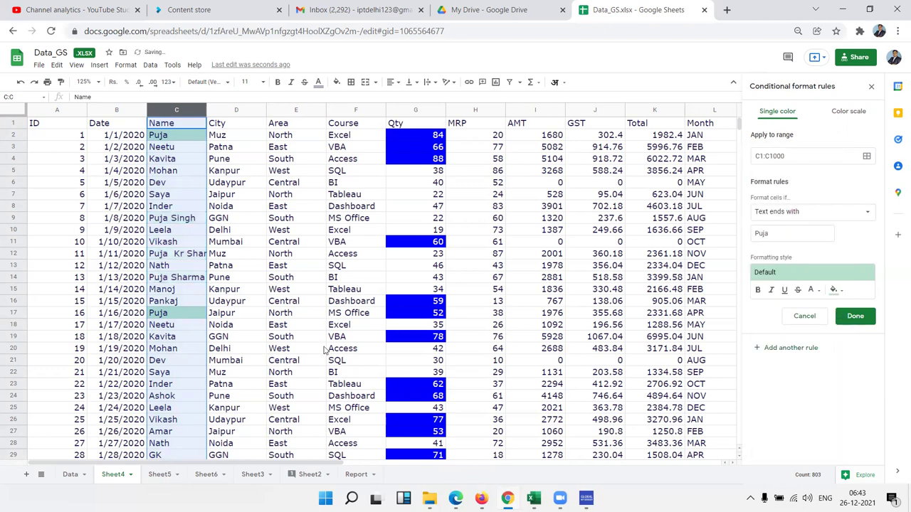
# Step: Switch the condition to Text is exactly with the value 'puja'
pyautogui.click(774, 218)
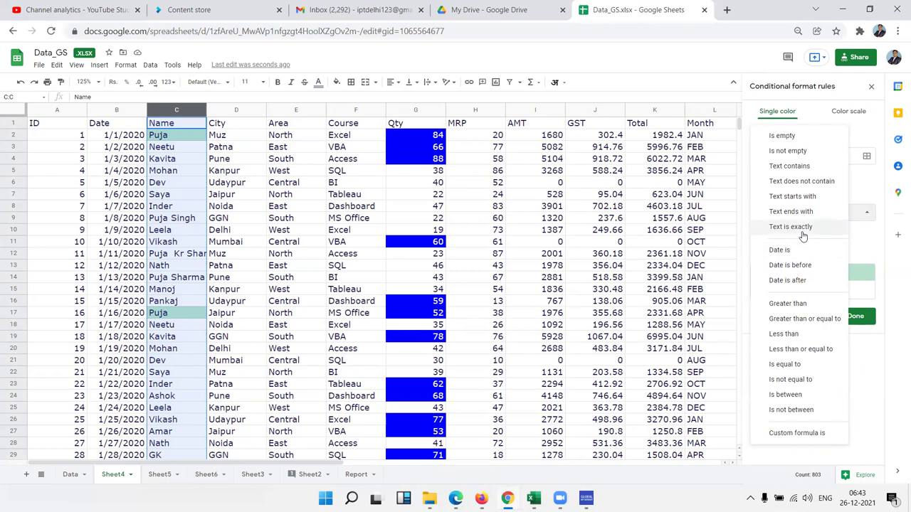
pyautogui.click(792, 227)
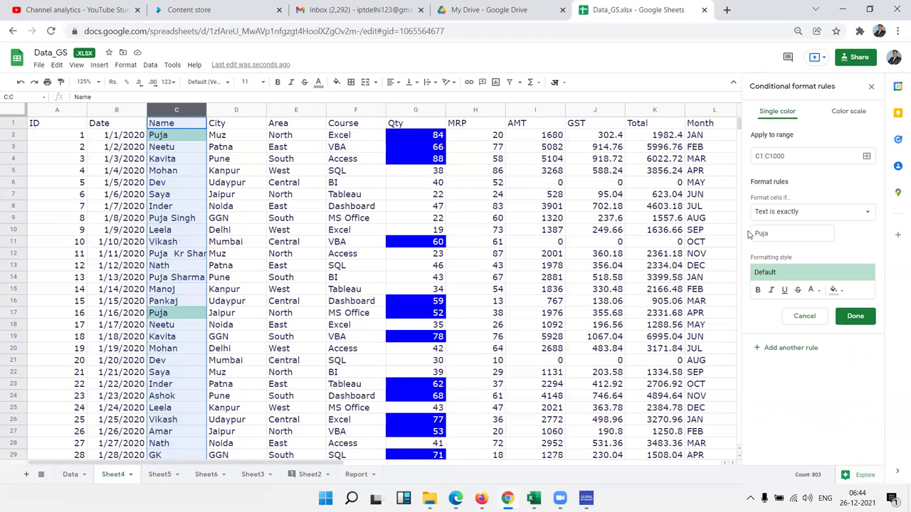
pyautogui.click(760, 235)
pyautogui.hotkey('ctrl', 'a')
pyautogui.write('puja')
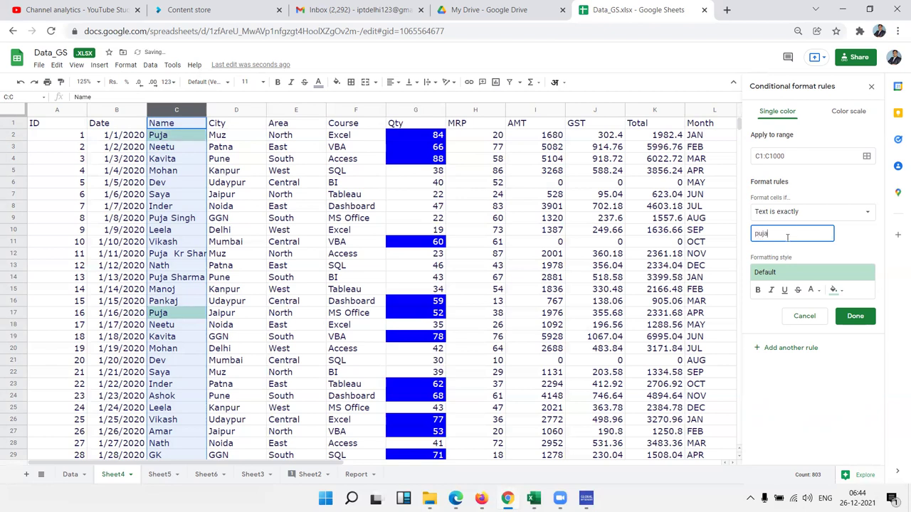
pyautogui.moveTo(782, 237); pyautogui.dragTo(742, 245)
# Step: Review the condition list, leaving the rule as Text is exactly 'puja'
pyautogui.click(790, 212)
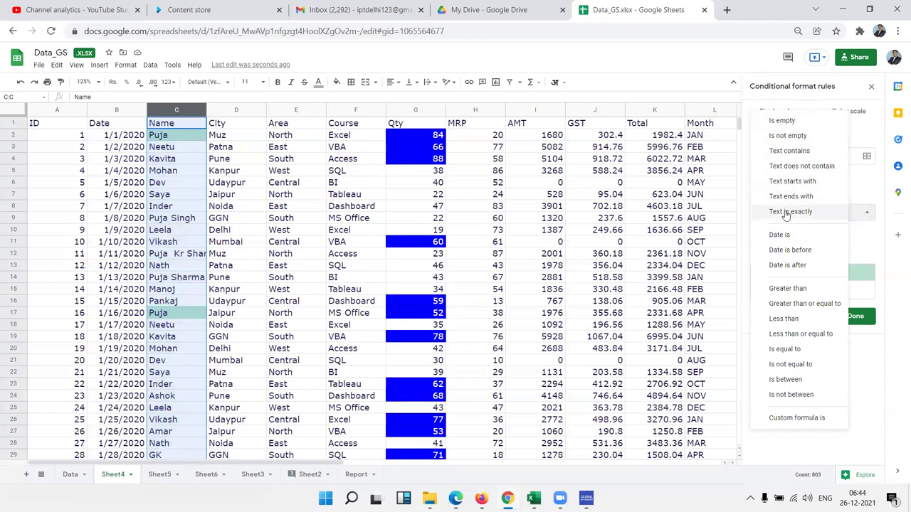
pyautogui.click(545, 222)
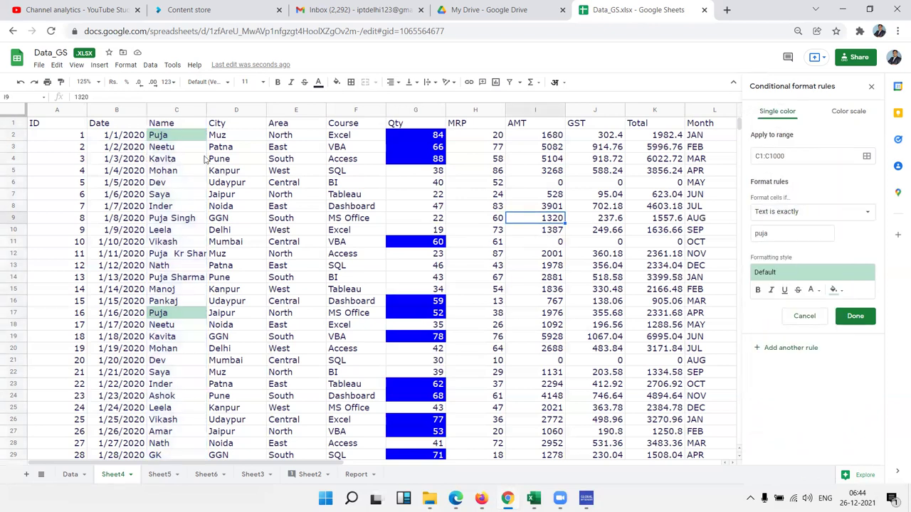
pyautogui.click(259, 163)
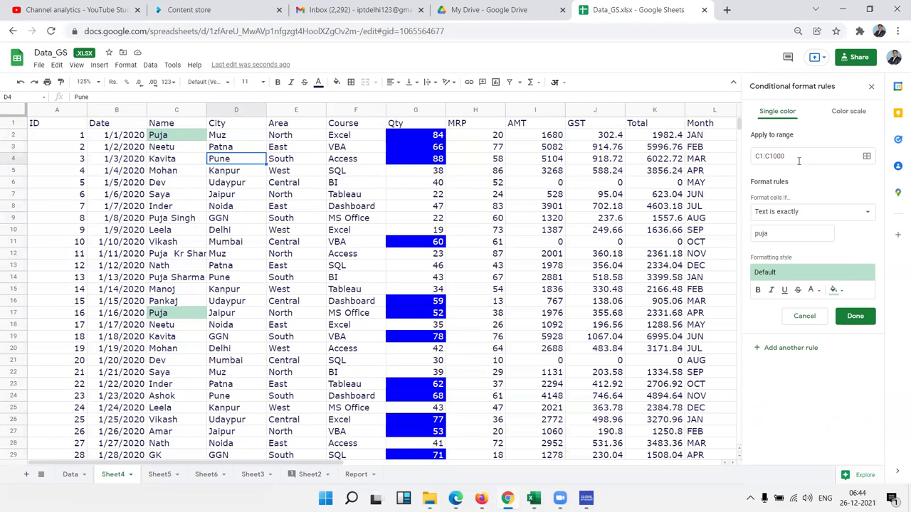
pyautogui.click(806, 217)
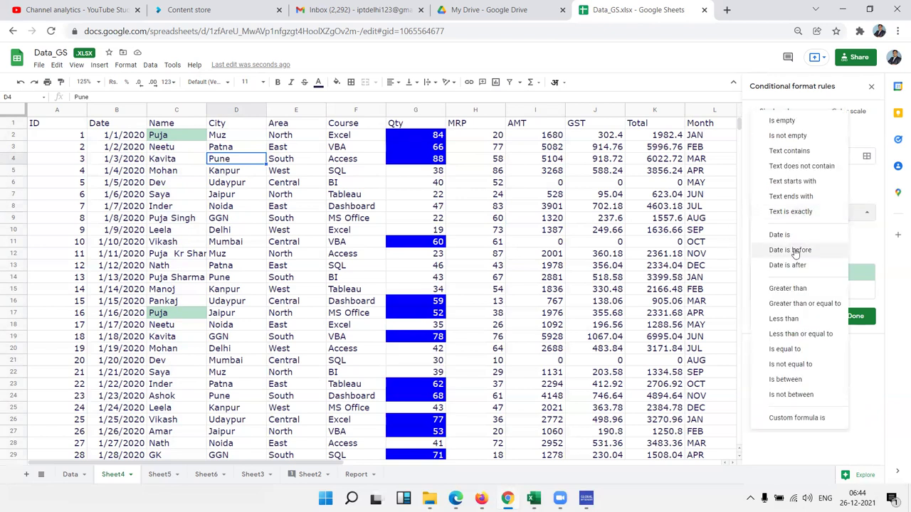
# Step: Select the Date column B
pyautogui.click(356, 230)
pyautogui.click(109, 123)
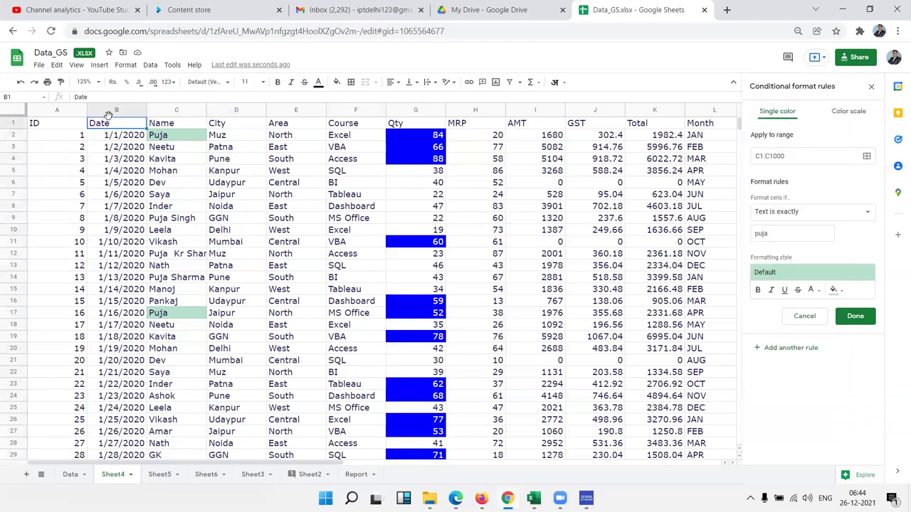
pyautogui.click(115, 111)
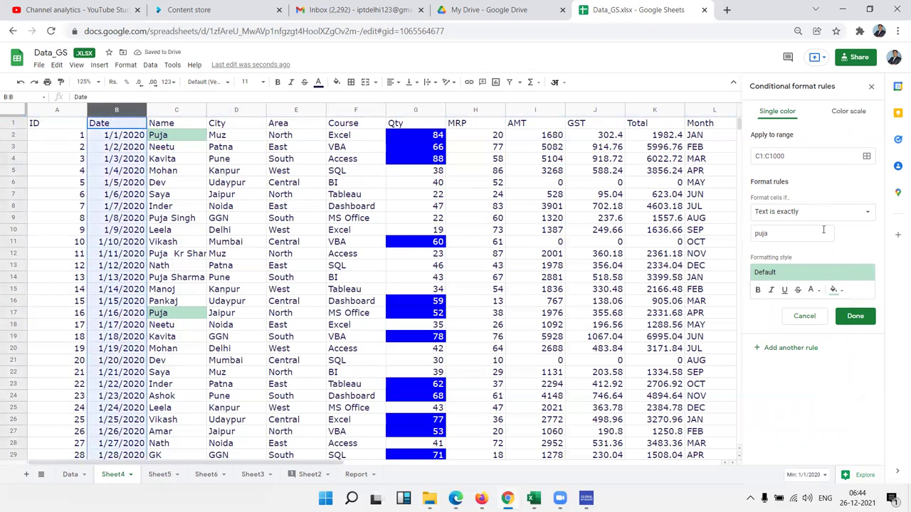
# Step: Replace the rule's range C1:C1000 with B1:B1000
pyautogui.click(786, 156)
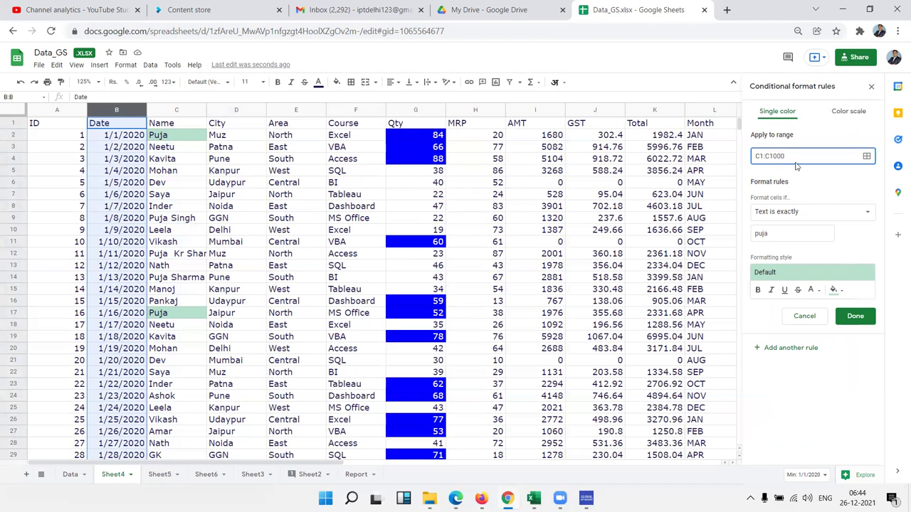
pyautogui.moveTo(792, 155); pyautogui.dragTo(642, 158)
pyautogui.press('BackSpace')
pyautogui.click(125, 107)
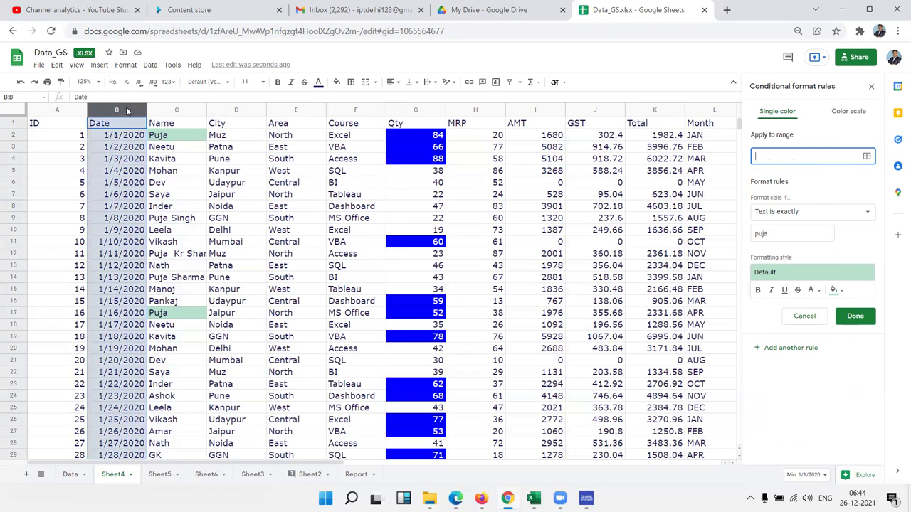
pyautogui.click(867, 156)
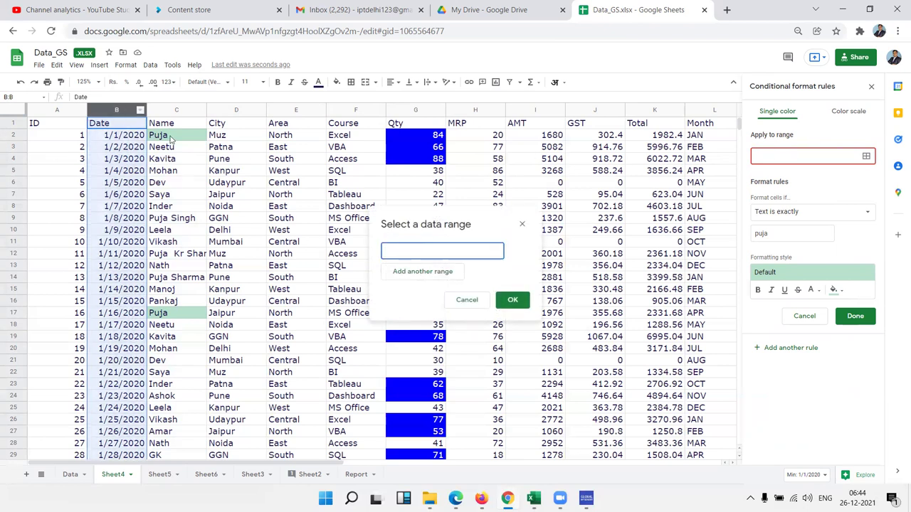
pyautogui.click(420, 277)
pyautogui.click(515, 281)
pyautogui.write('000')
pyautogui.click(512, 303)
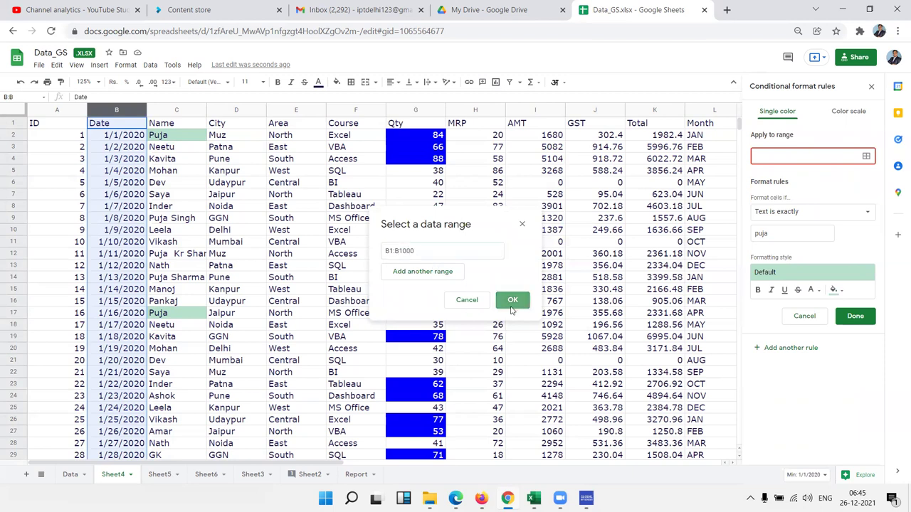
pyautogui.click(772, 212)
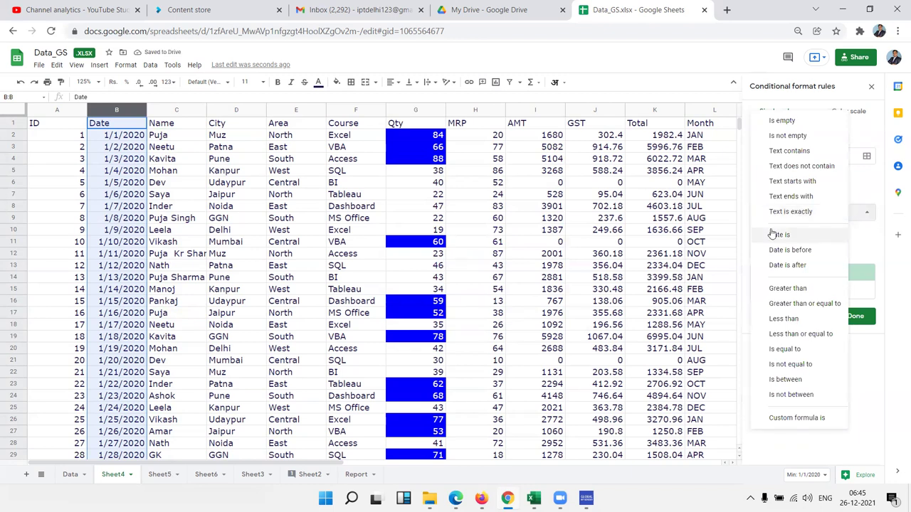
pyautogui.click(766, 235)
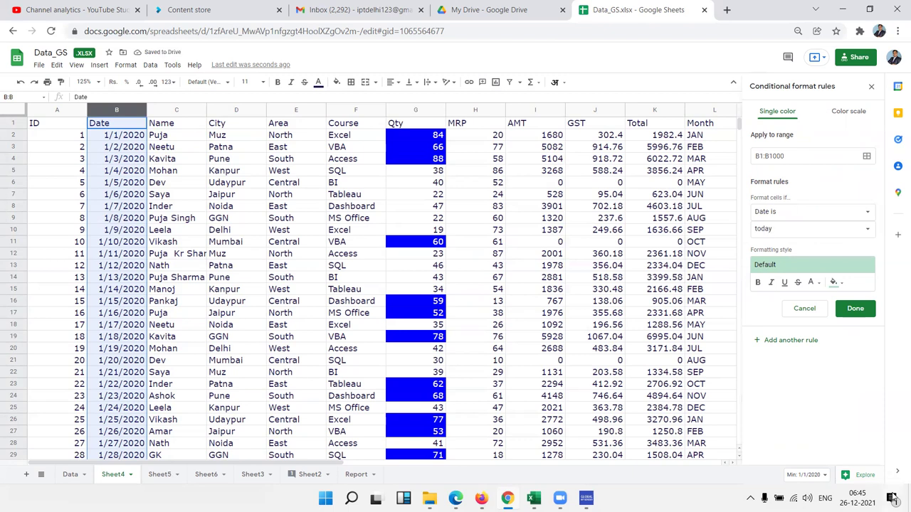
pyautogui.click(770, 233)
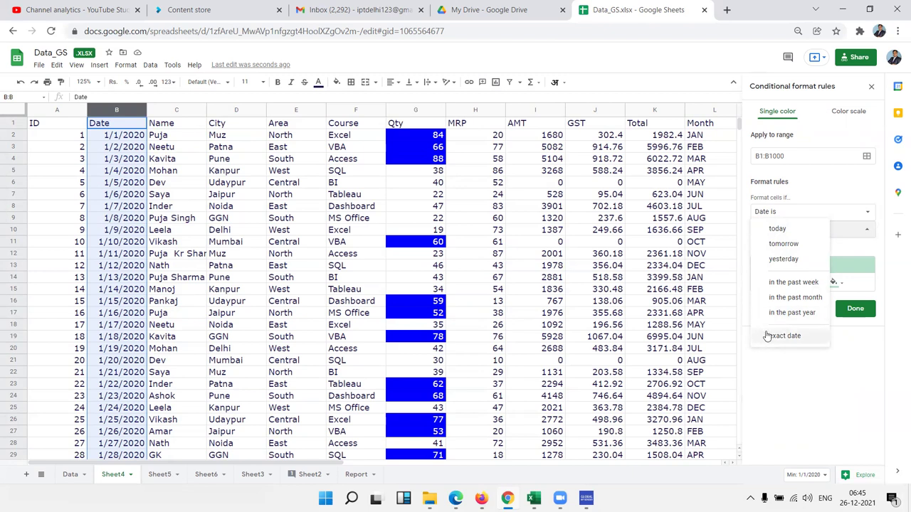
pyautogui.click(767, 336)
pyautogui.moveTo(768, 251); pyautogui.dragTo(738, 252)
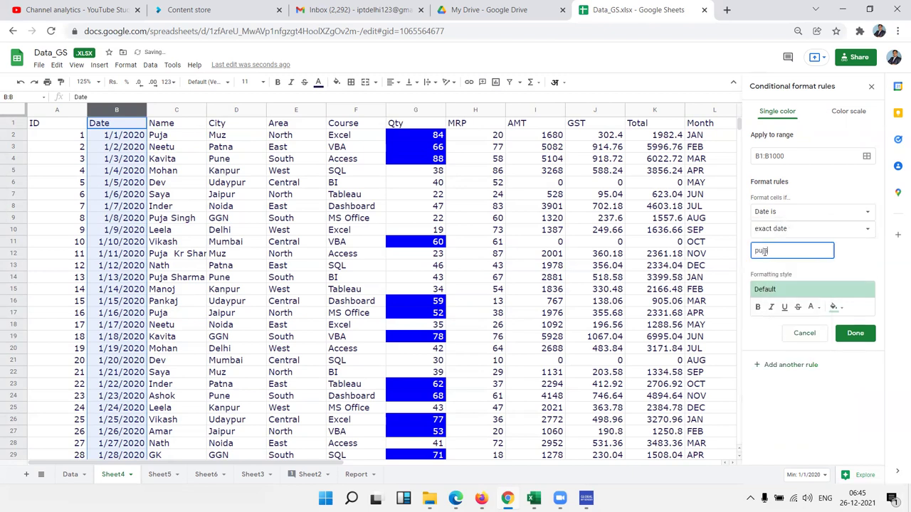
pyautogui.write('1/6/2020')
pyautogui.tripleClick(751, 251)
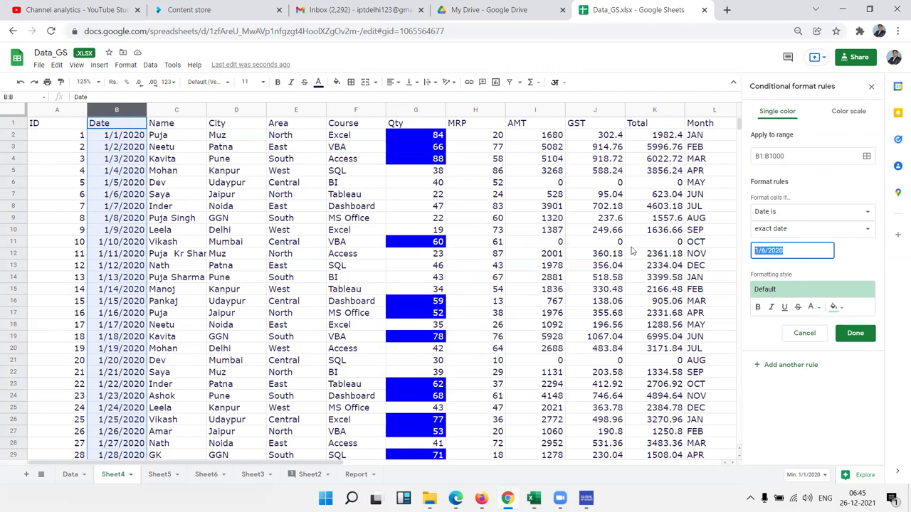
pyautogui.write('6/1')
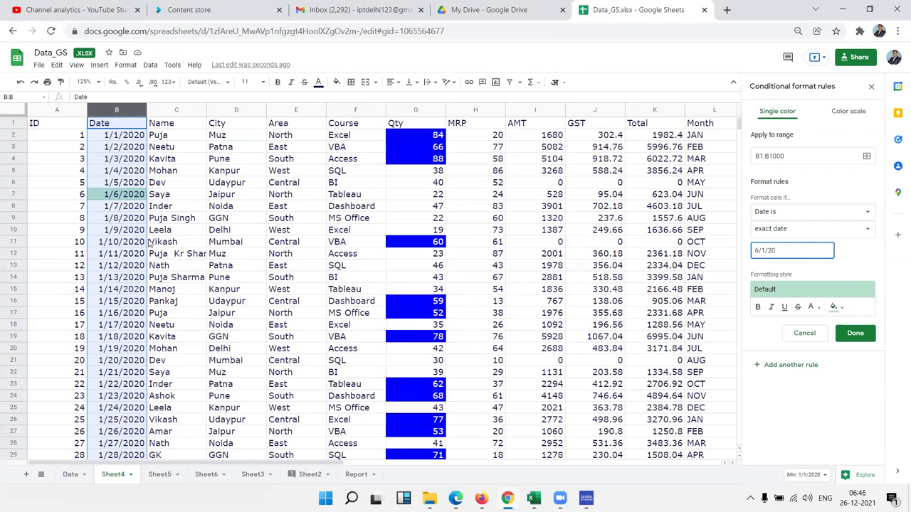
pyautogui.click(828, 232)
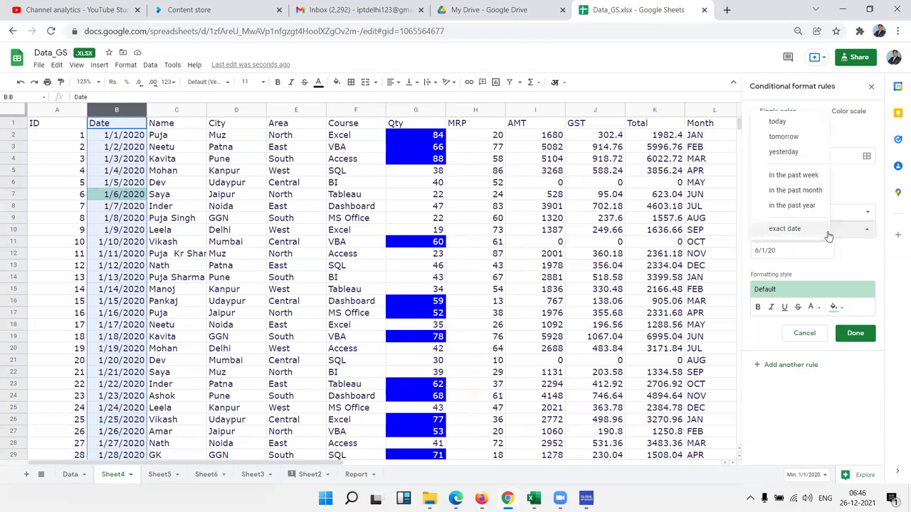
pyautogui.click(787, 125)
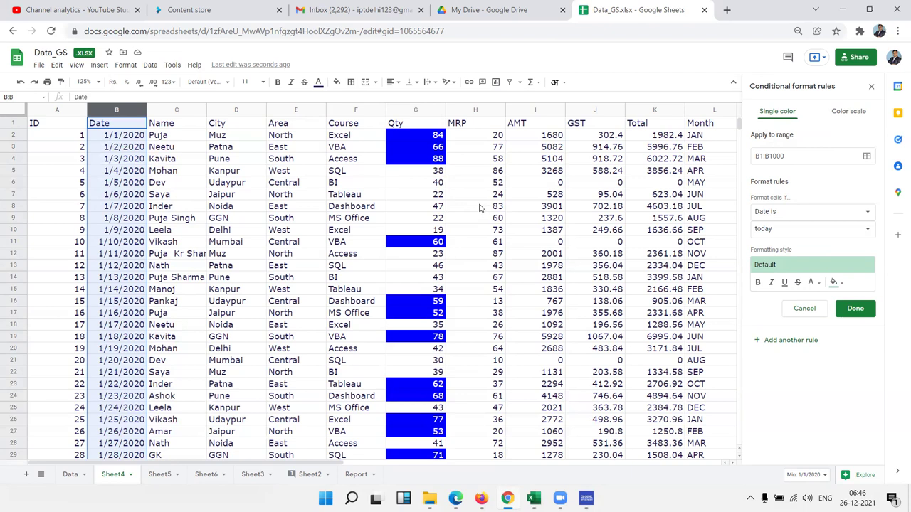
# Step: Change the rule's date option from tomorrow to yesterday
pyautogui.click(787, 232)
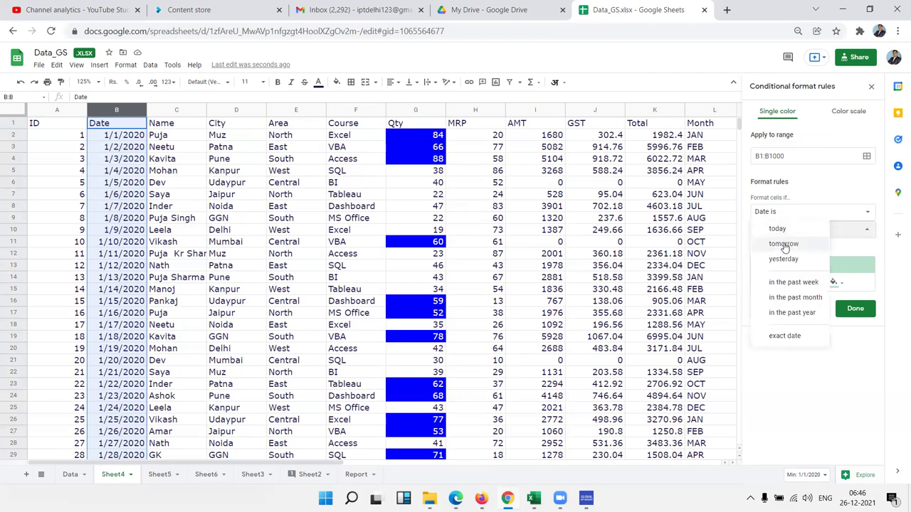
pyautogui.click(785, 244)
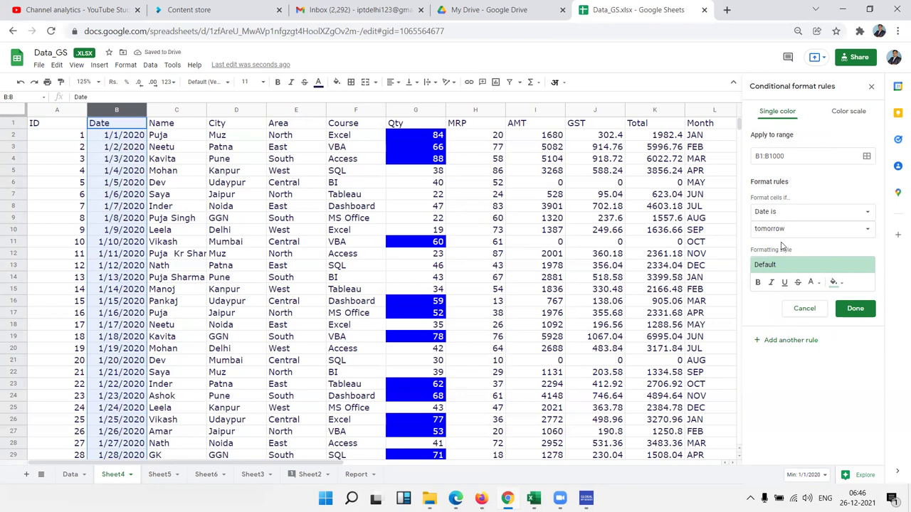
pyautogui.click(773, 234)
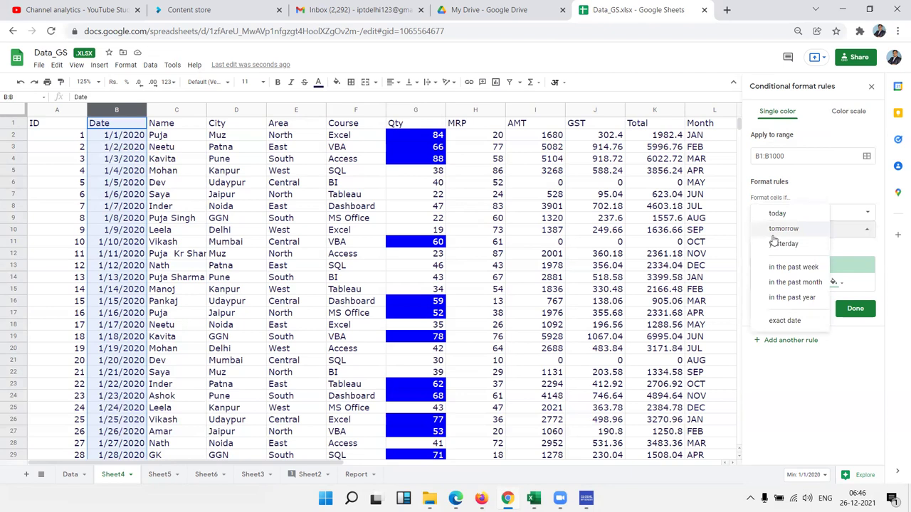
pyautogui.click(775, 243)
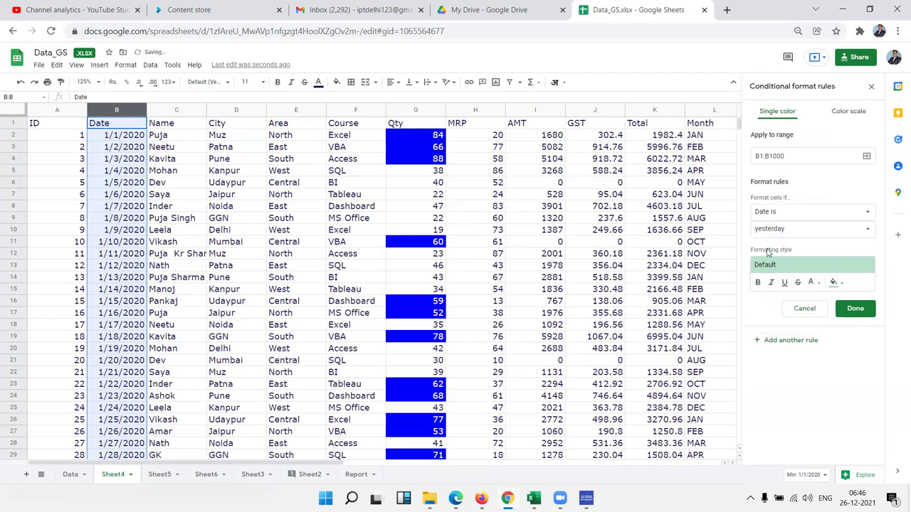
pyautogui.click(768, 234)
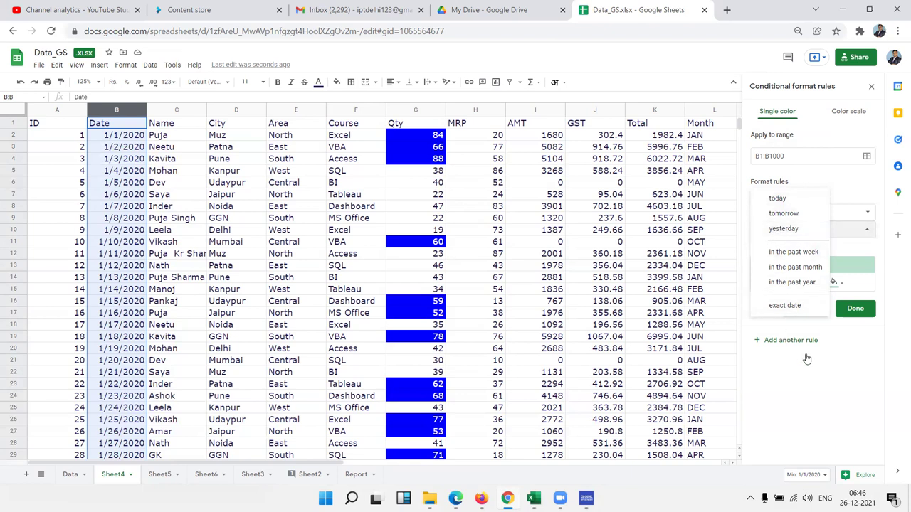
pyautogui.click(814, 375)
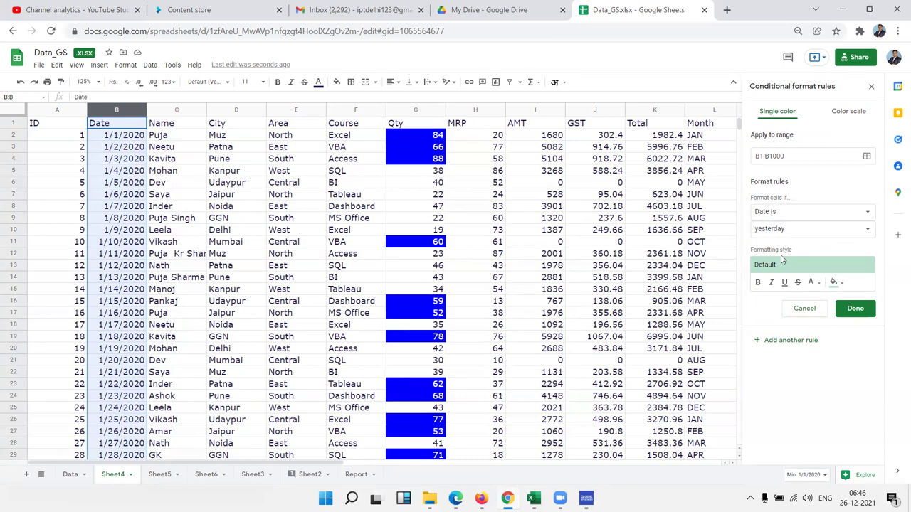
pyautogui.click(777, 215)
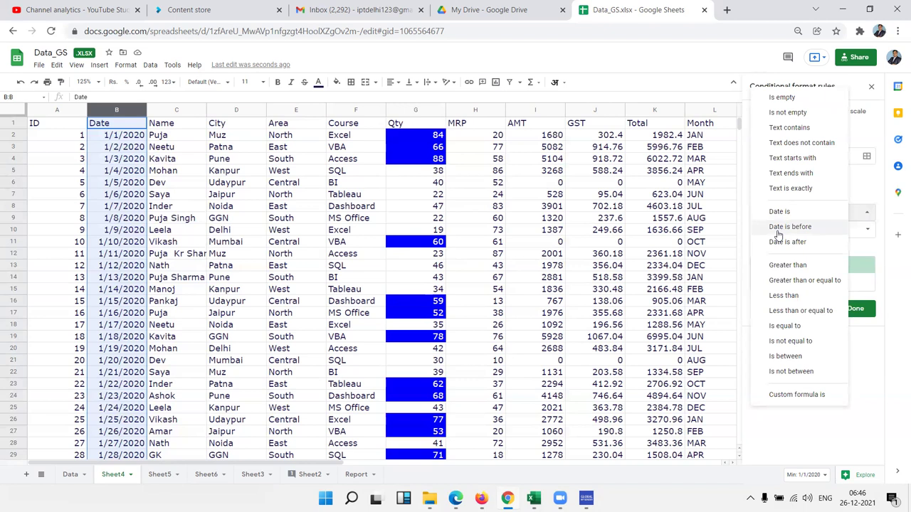
# Step: Set the Date rule to Date is before the exact date 6/1/20
pyautogui.click(786, 226)
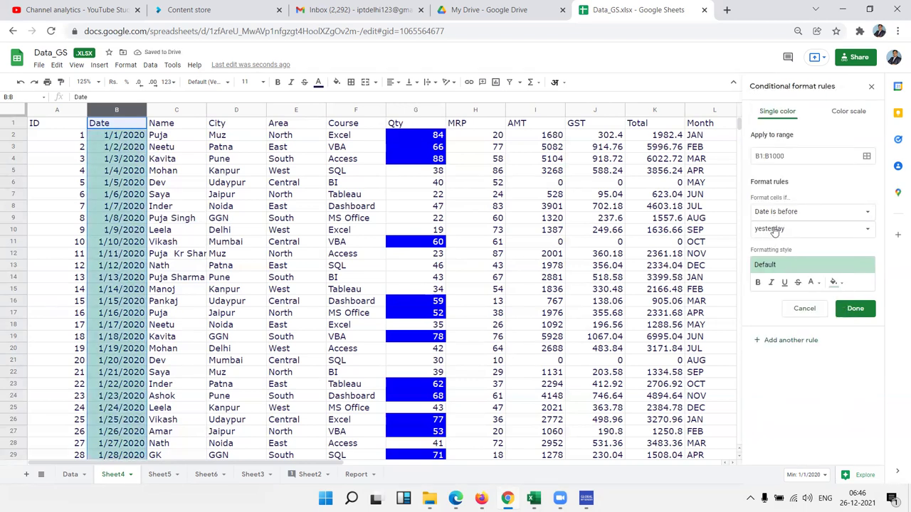
pyautogui.click(773, 234)
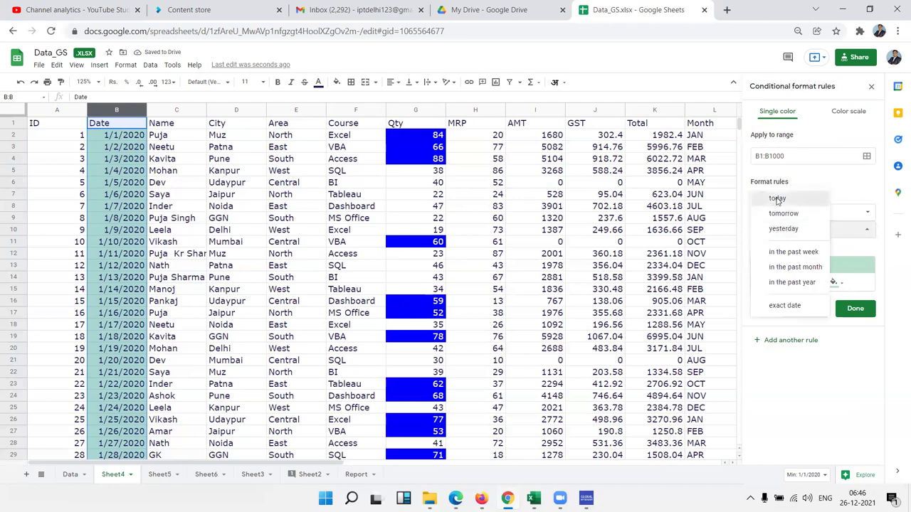
pyautogui.click(775, 198)
pyautogui.click(758, 232)
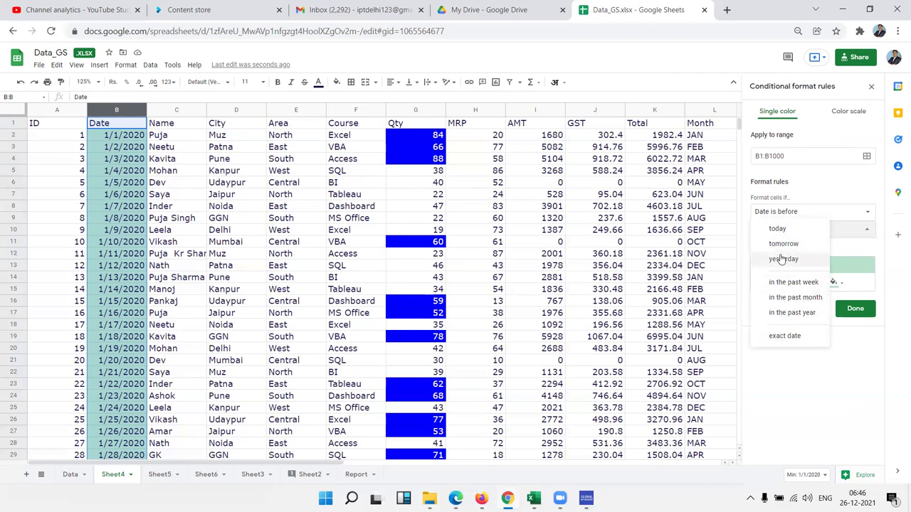
pyautogui.click(782, 335)
pyautogui.write('6/1/20')
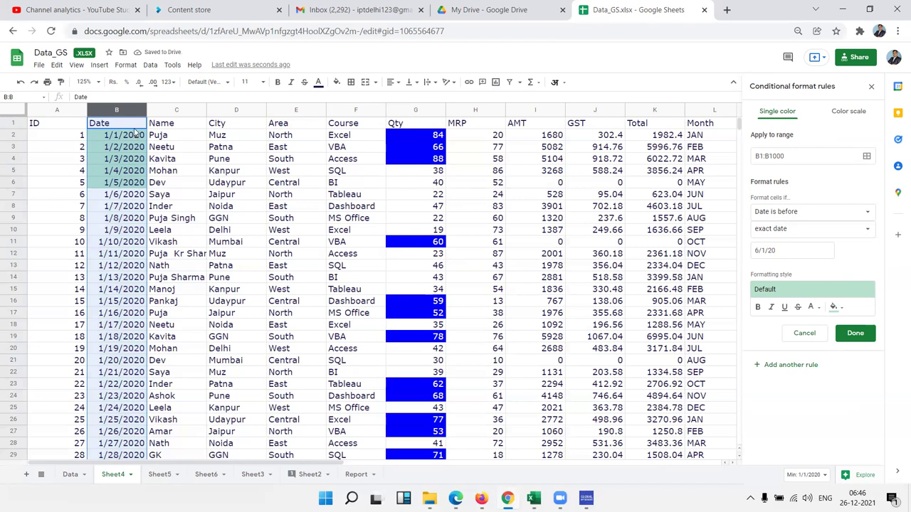
pyautogui.click(796, 213)
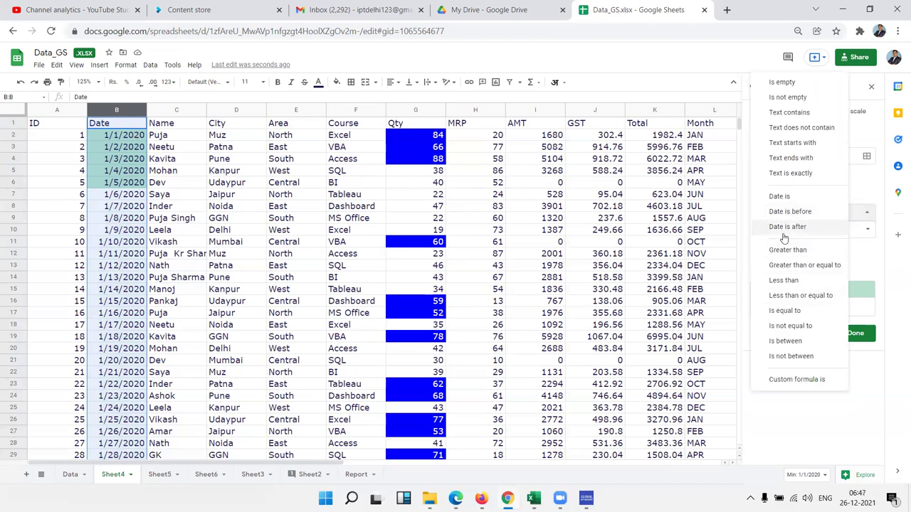
# Step: Set the Date rule to 'Date is after' exact date 6/1/20, then close the rules panel
pyautogui.click(783, 232)
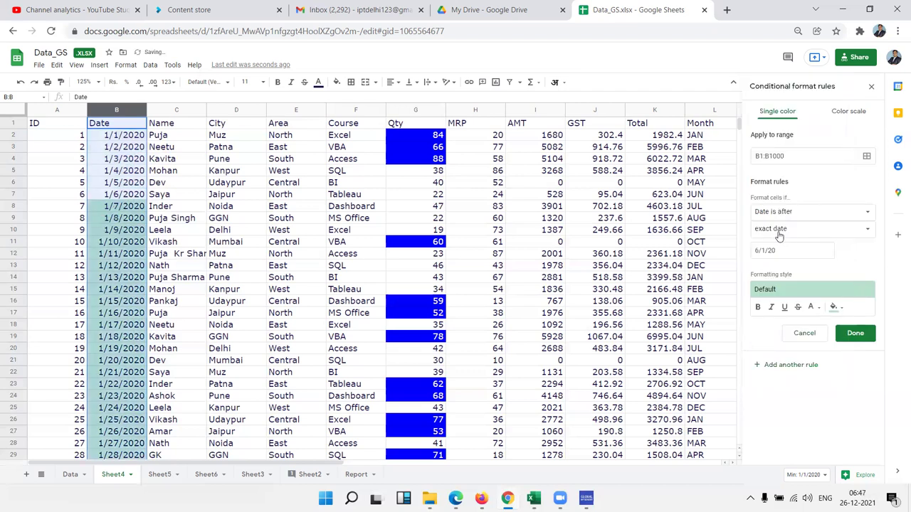
pyautogui.click(779, 238)
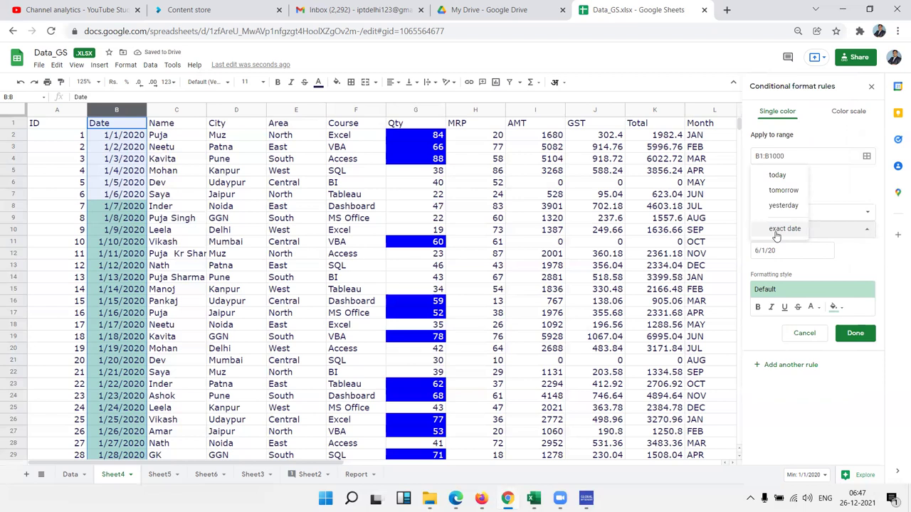
pyautogui.click(776, 230)
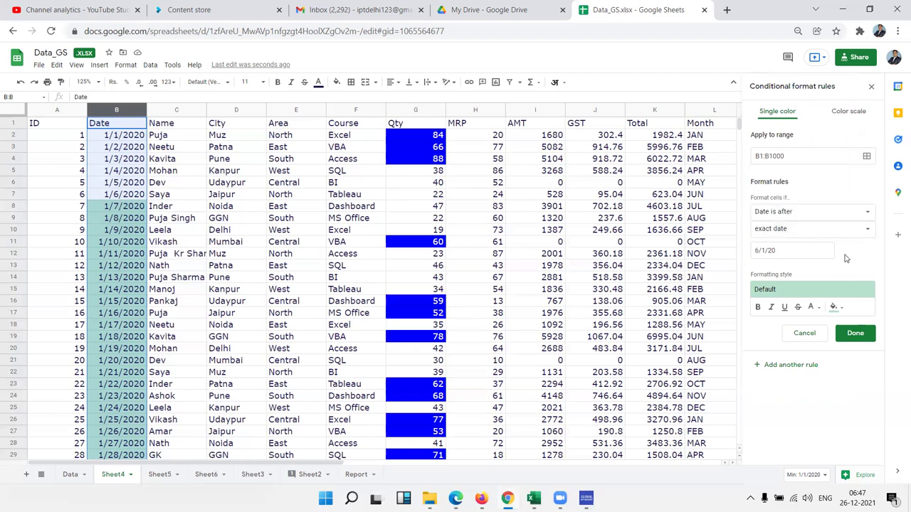
pyautogui.click(786, 213)
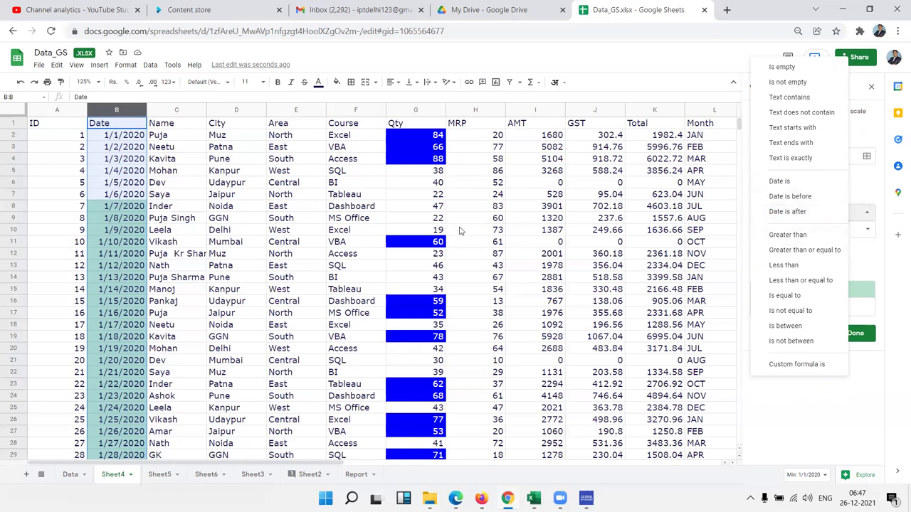
pyautogui.click(498, 198)
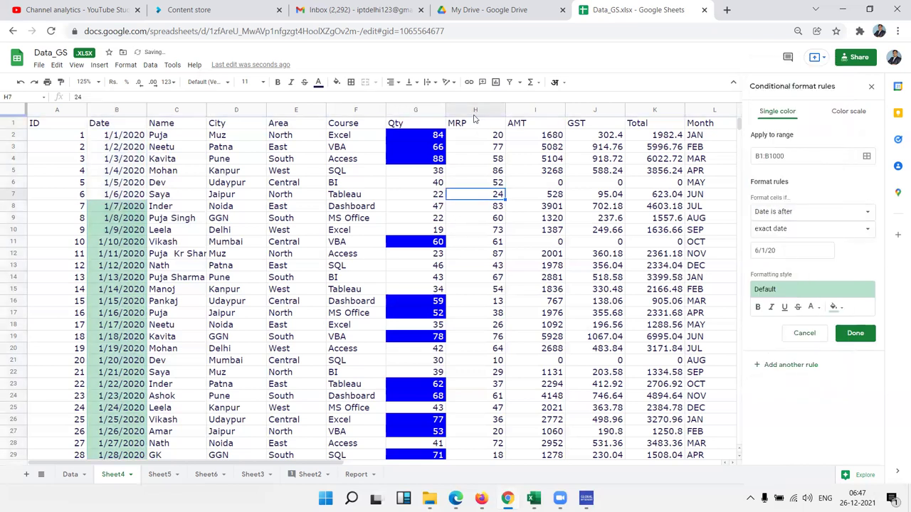
pyautogui.click(471, 110)
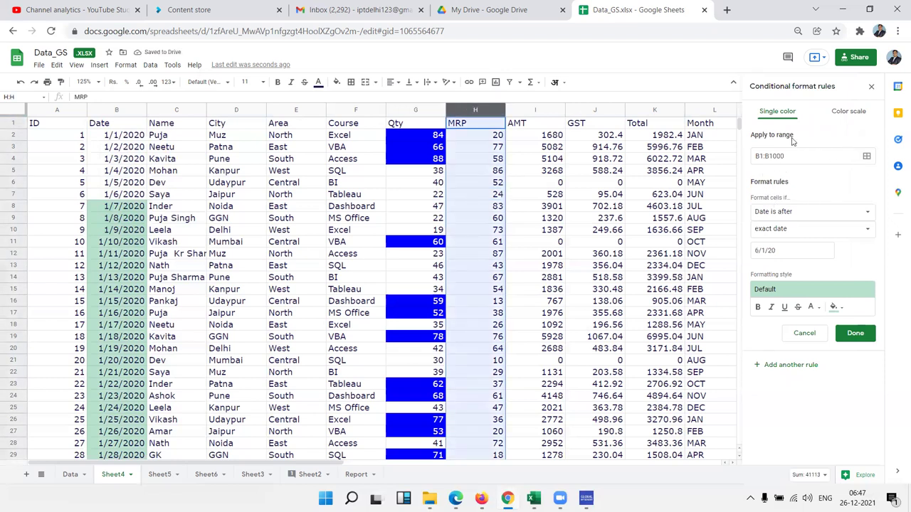
pyautogui.click(871, 87)
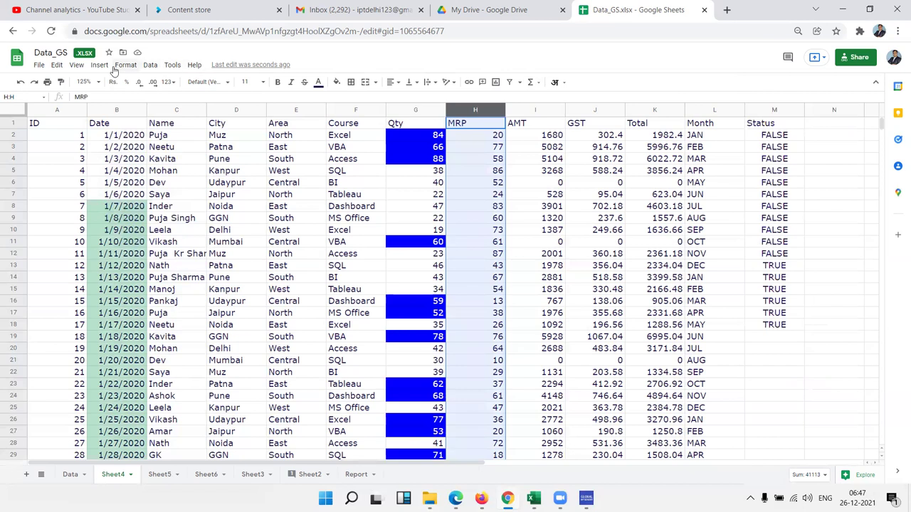
# Step: Start a conditional formatting rule on the MRP column set to Is between 5 and 80
pyautogui.click(125, 64)
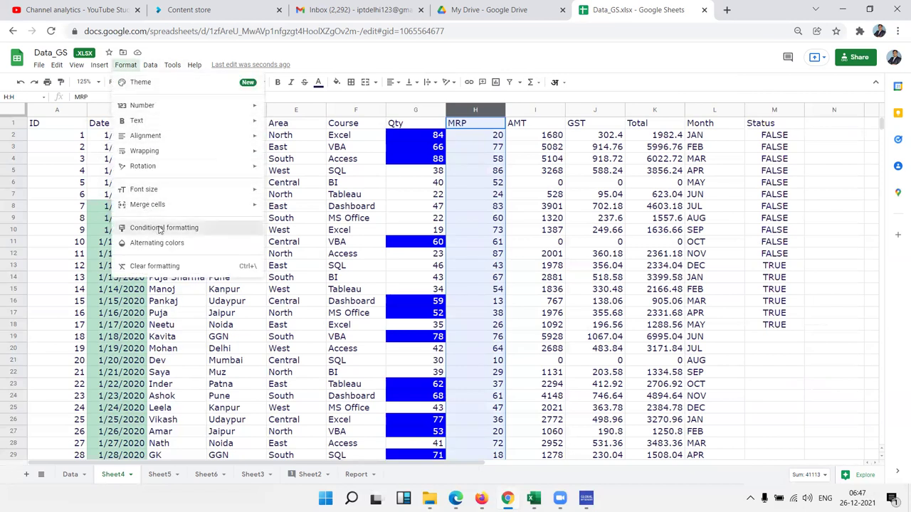
pyautogui.click(160, 228)
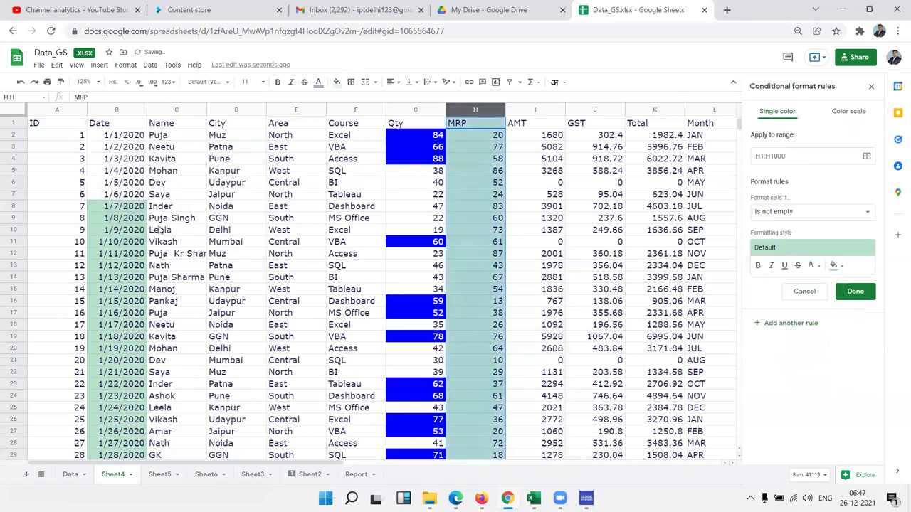
pyautogui.click(795, 217)
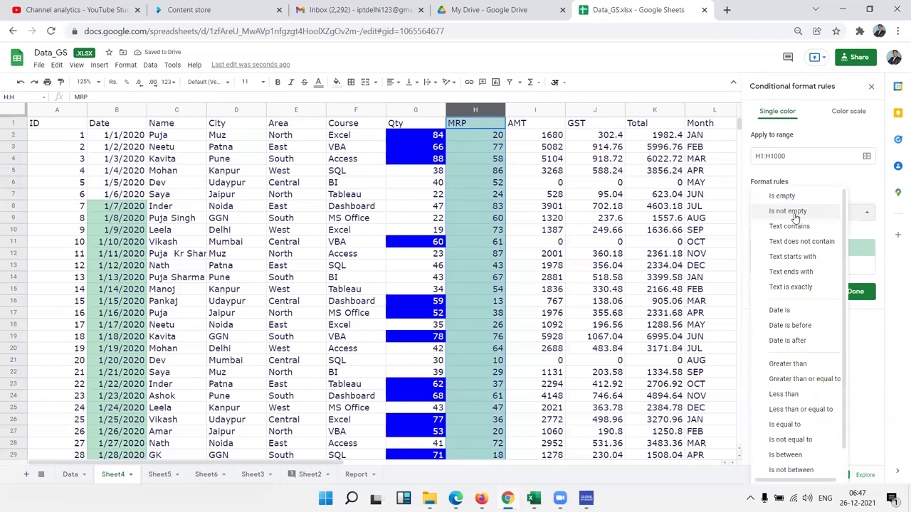
pyautogui.scroll(-1, 844, 296)
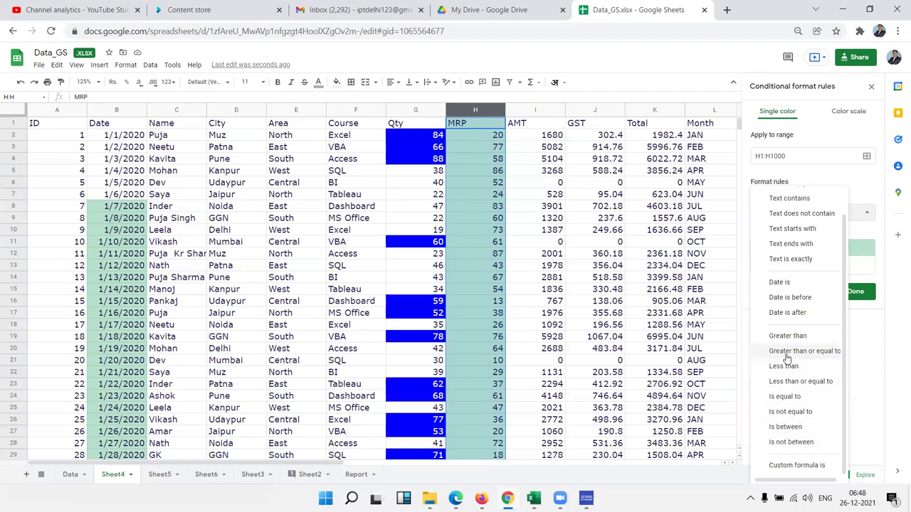
pyautogui.click(784, 429)
pyautogui.click(772, 229)
pyautogui.write('50')
pyautogui.click(771, 258)
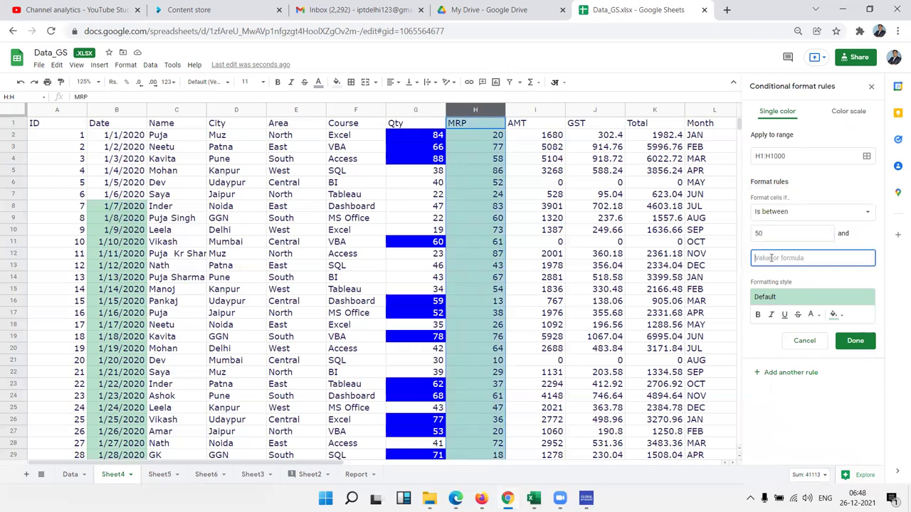
pyautogui.write('80')
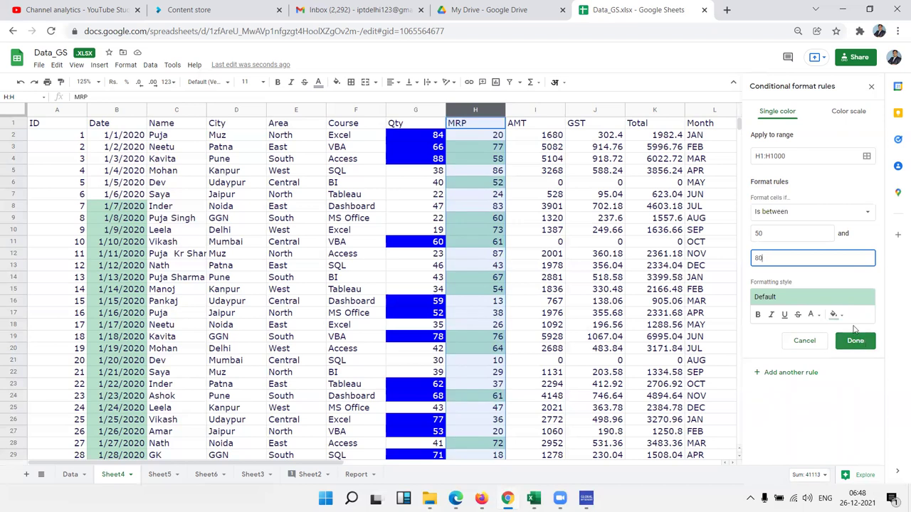
# Step: Switch the MRP rule's condition to Custom formula is and return to the sheet
pyautogui.click(788, 213)
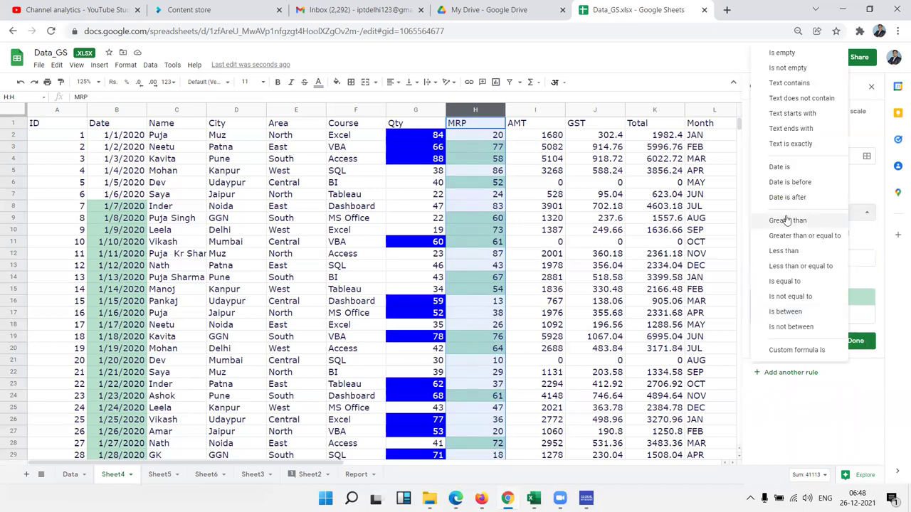
pyautogui.click(786, 352)
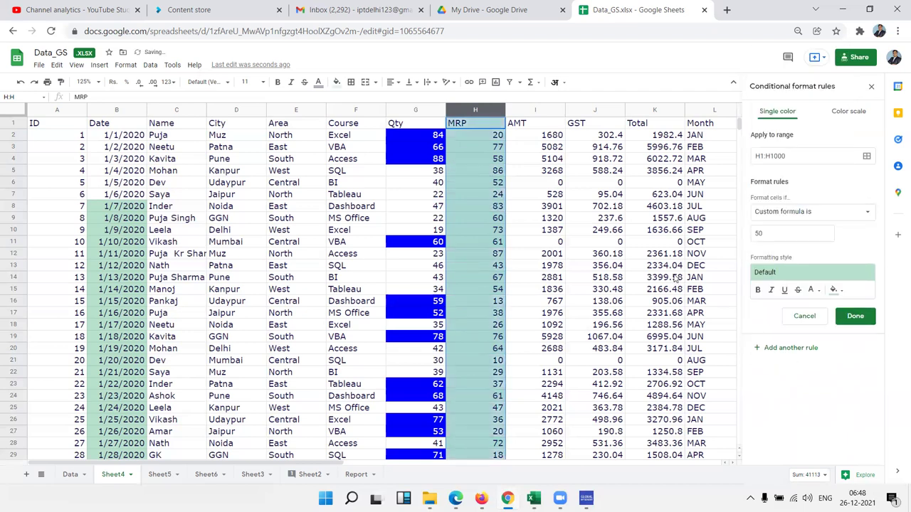
pyautogui.click(663, 229)
# Step: Select the whole Qty column G
pyautogui.click(871, 86)
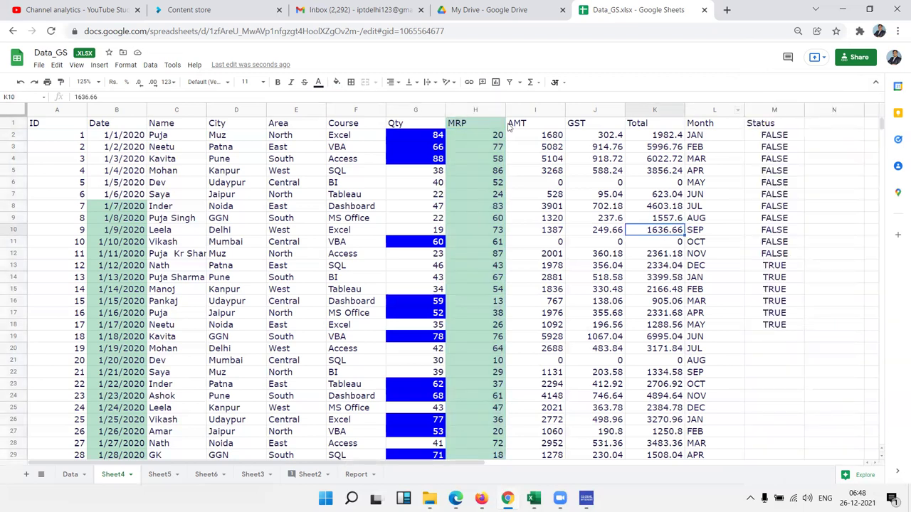
pyautogui.click(417, 171)
pyautogui.click(419, 148)
pyautogui.click(421, 140)
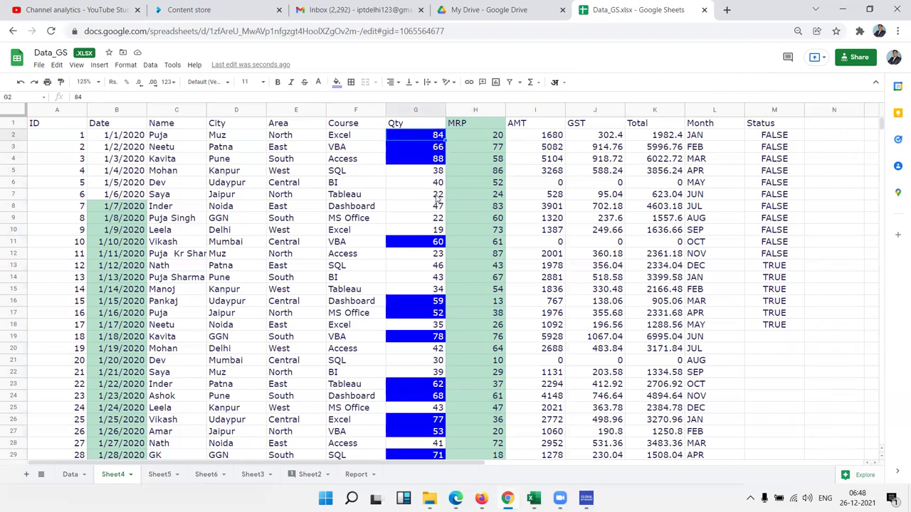
pyautogui.click(416, 111)
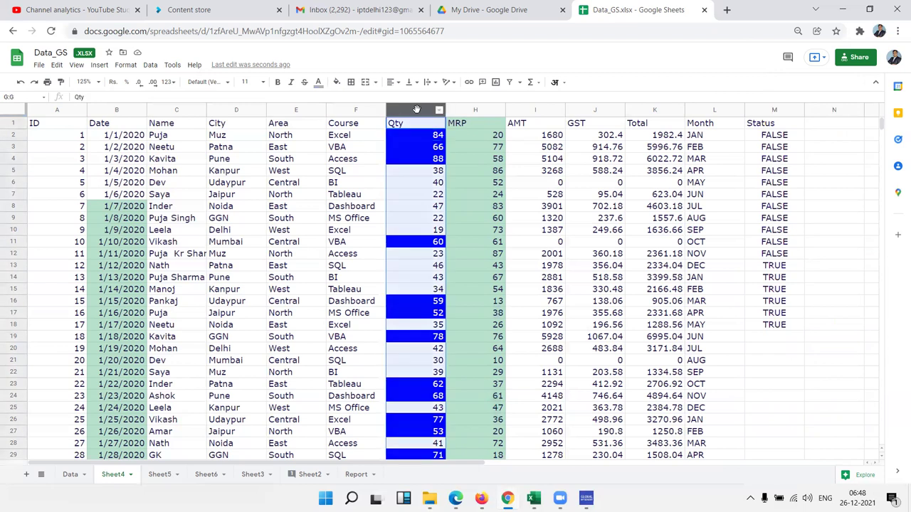
# Step: Open conditional formatting for column G and add another rule
pyautogui.click(126, 65)
pyautogui.moveTo(99, 64)
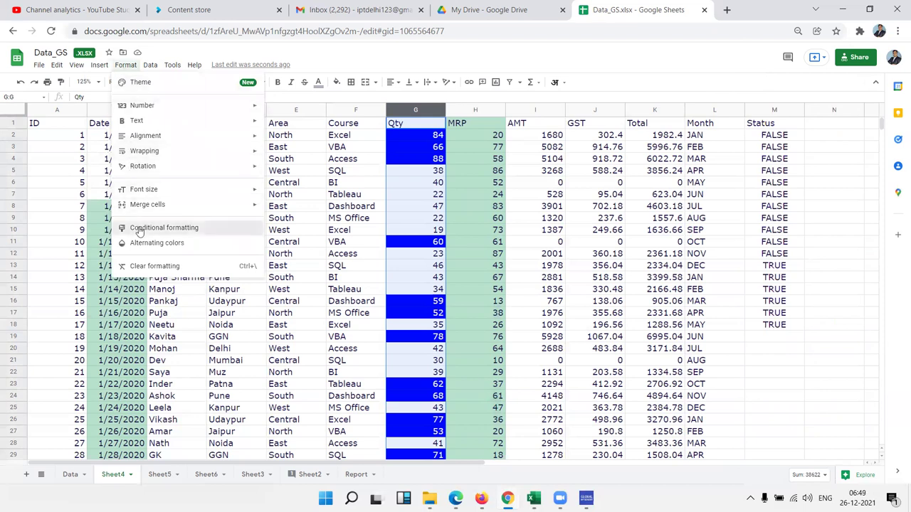
pyautogui.click(140, 229)
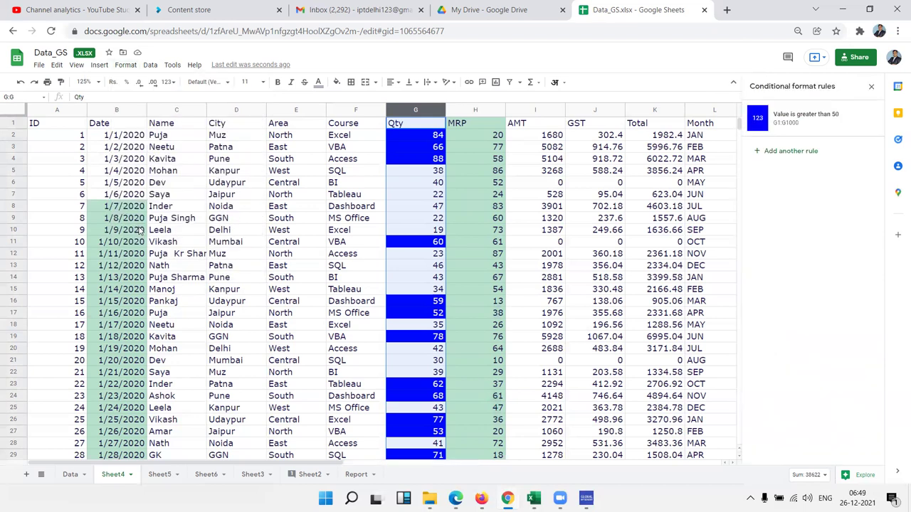
pyautogui.click(758, 151)
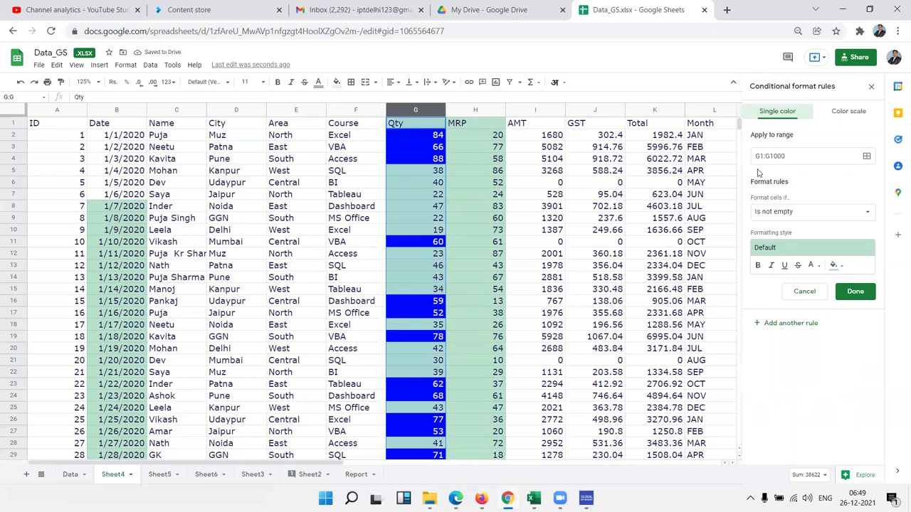
# Step: Save a Qty rule 'Is equal to 40' with red fill, then select cell K6
pyautogui.click(781, 211)
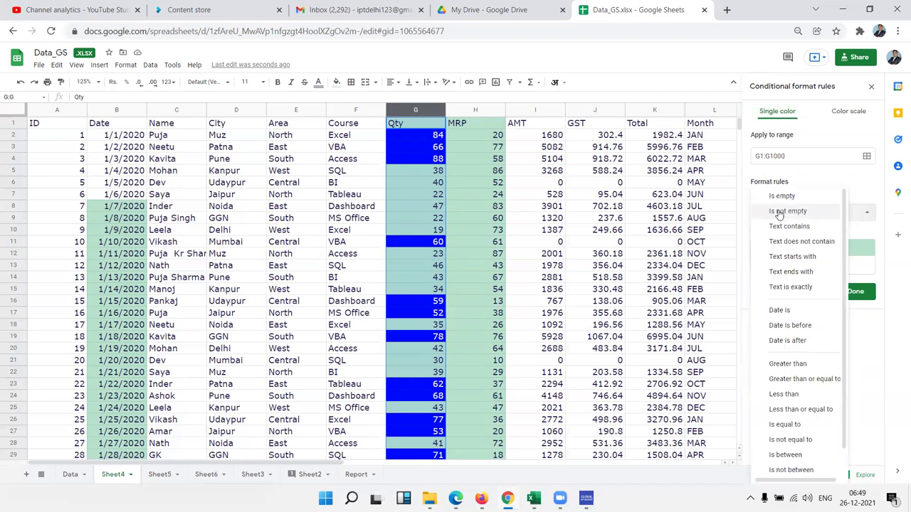
pyautogui.click(809, 426)
pyautogui.click(785, 233)
pyautogui.write('40')
pyautogui.click(837, 290)
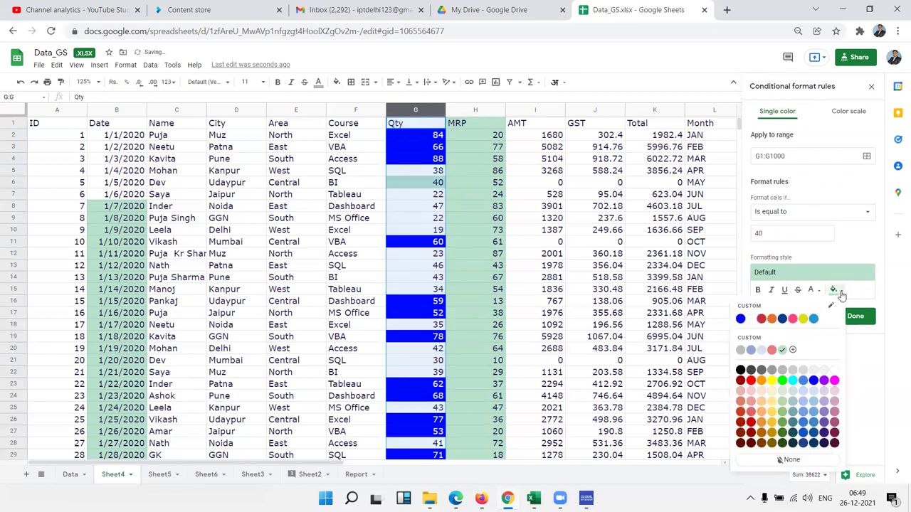
pyautogui.click(751, 380)
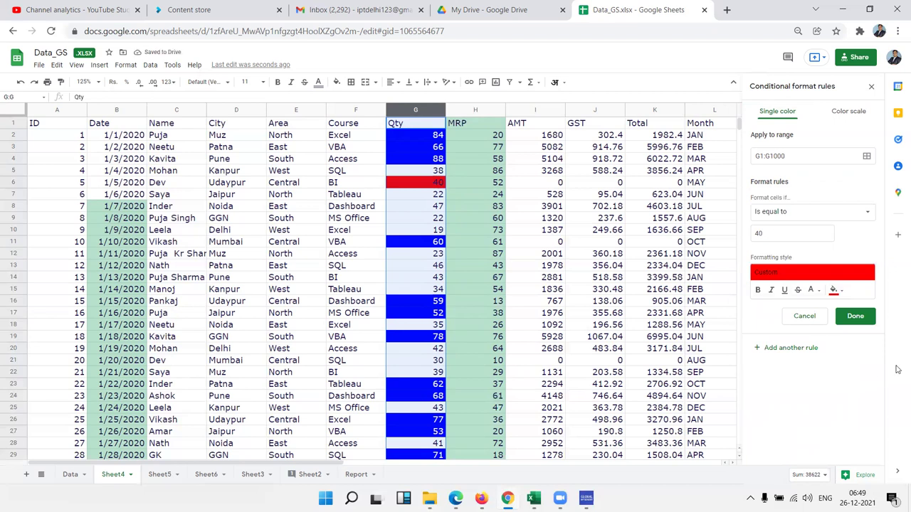
pyautogui.click(858, 317)
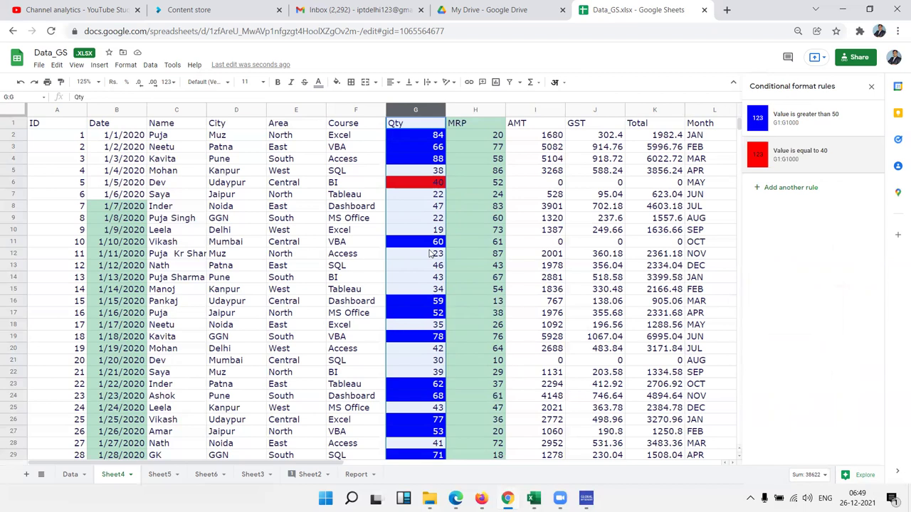
pyautogui.click(658, 126)
pyautogui.press('Down')
pyautogui.press('Down')
pyautogui.press('Down')
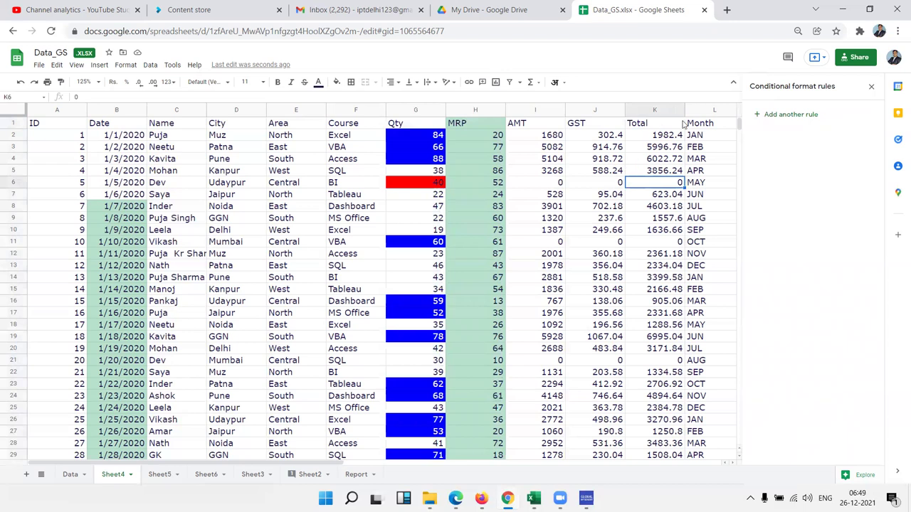
# Step: Start a rule for the Total column K1:K1000 and set it to Custom formula is
pyautogui.click(772, 115)
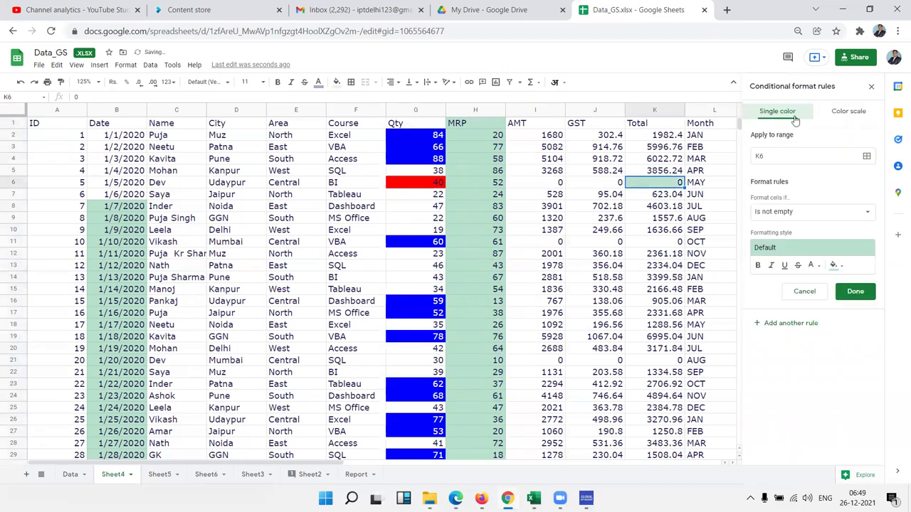
pyautogui.click(674, 113)
pyautogui.click(796, 154)
pyautogui.write('2')
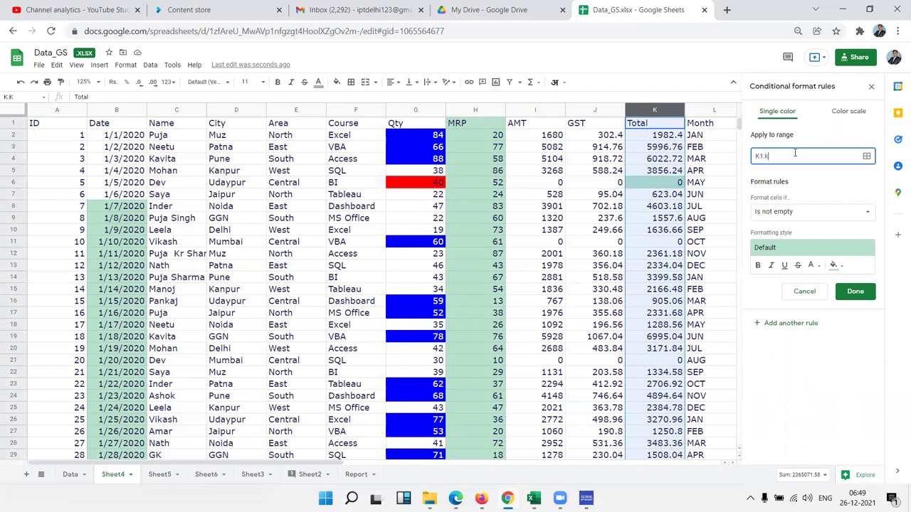
pyautogui.write('00')
pyautogui.click(804, 213)
pyautogui.scroll(-1, 831, 433)
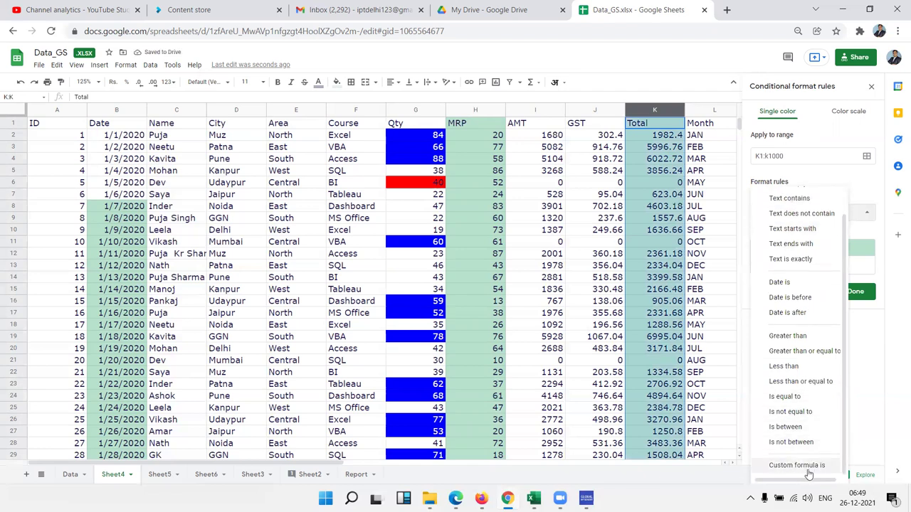
pyautogui.click(807, 465)
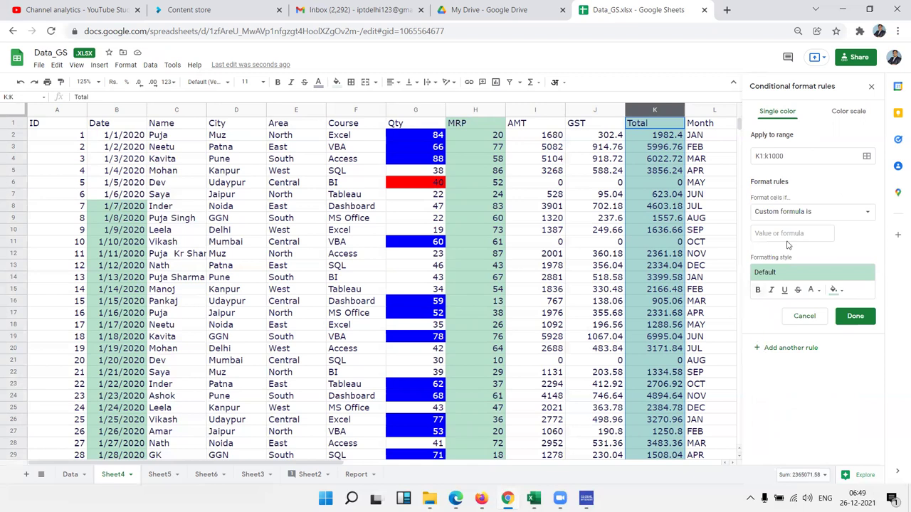
# Step: Type and erase a >5 formula, then close the rules panel without shading column K
pyautogui.click(787, 237)
pyautogui.write('>50')
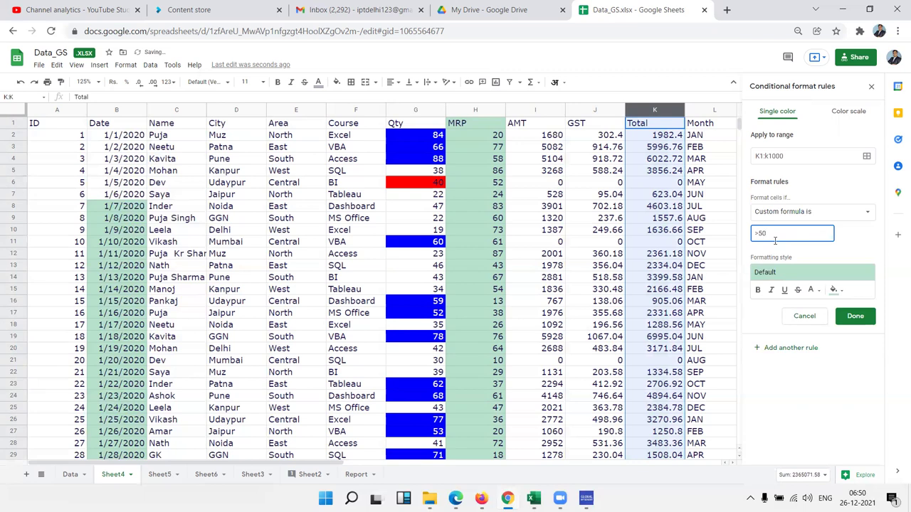
pyautogui.press('BackSpace')
pyautogui.press('BackSpace')
pyautogui.press('BackSpace')
pyautogui.click(655, 137)
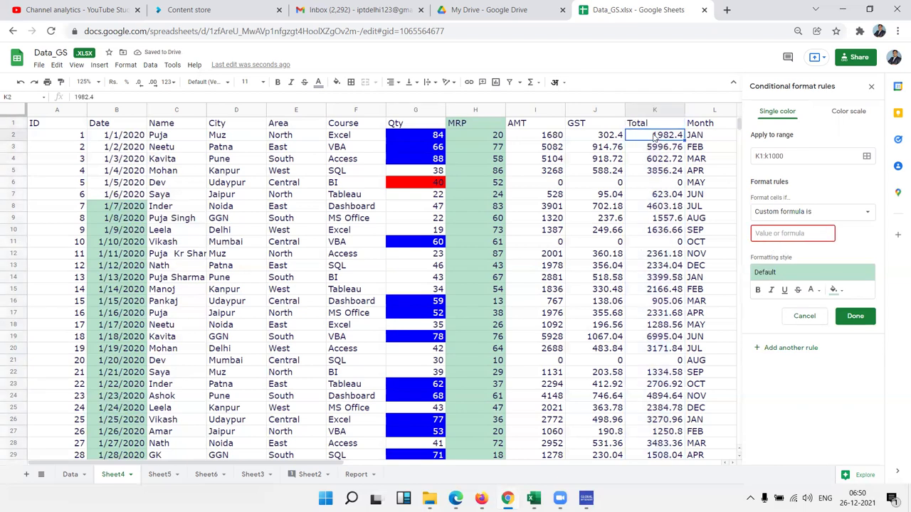
pyautogui.click(871, 86)
pyautogui.click(661, 171)
pyautogui.click(661, 135)
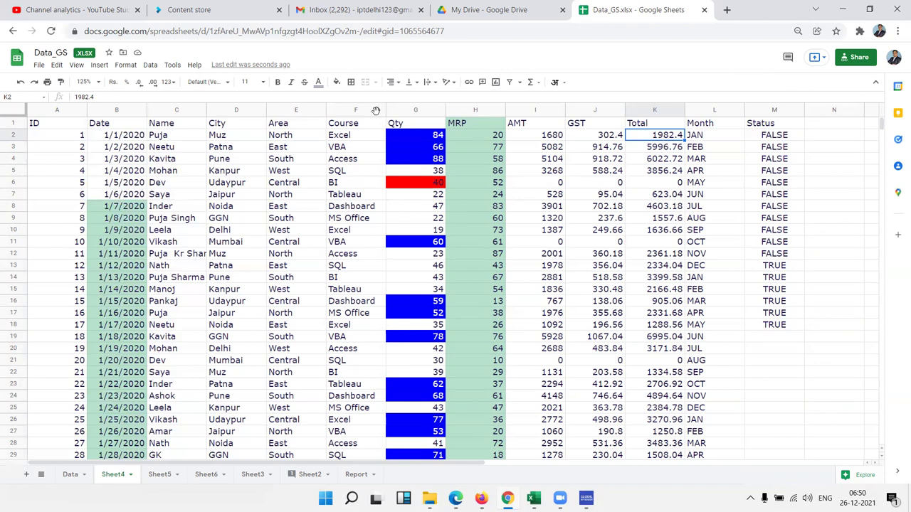
# Step: Open the conditional formatting rules and delete the custom formula >500 rule
pyautogui.click(100, 65)
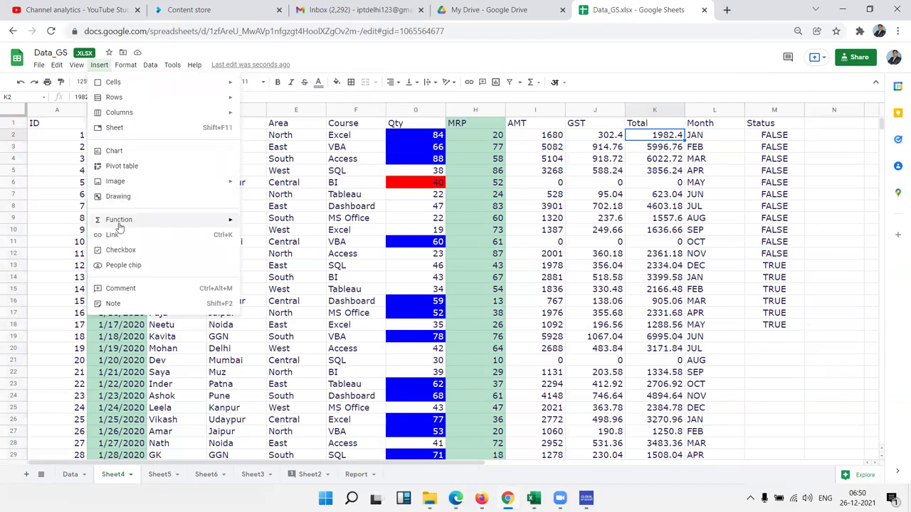
pyautogui.moveTo(126, 65)
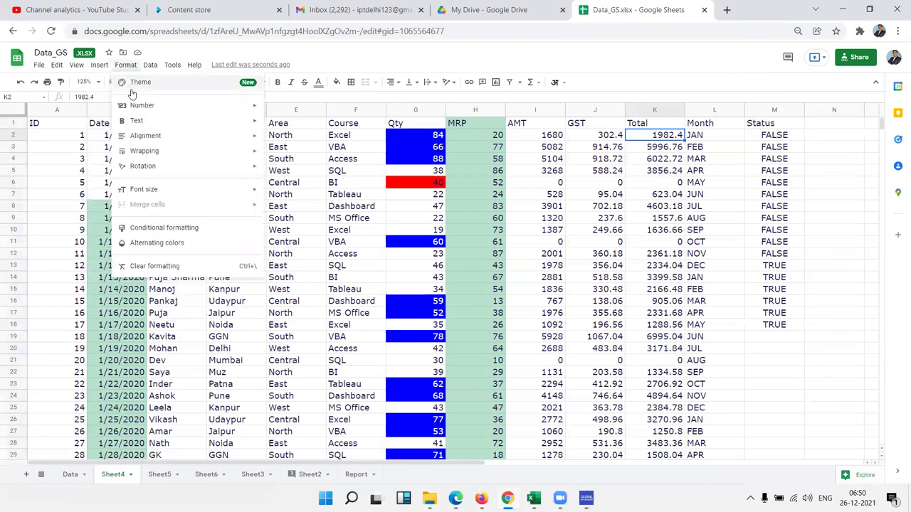
pyautogui.click(149, 227)
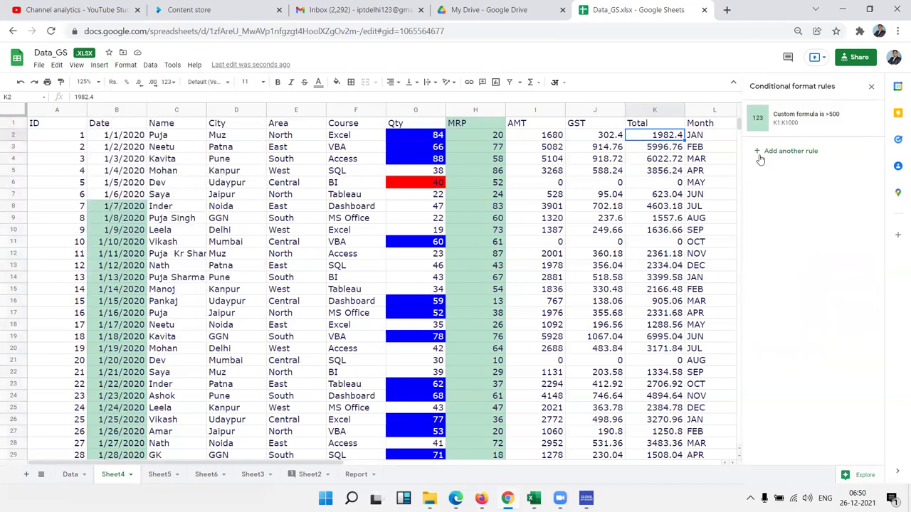
pyautogui.click(778, 125)
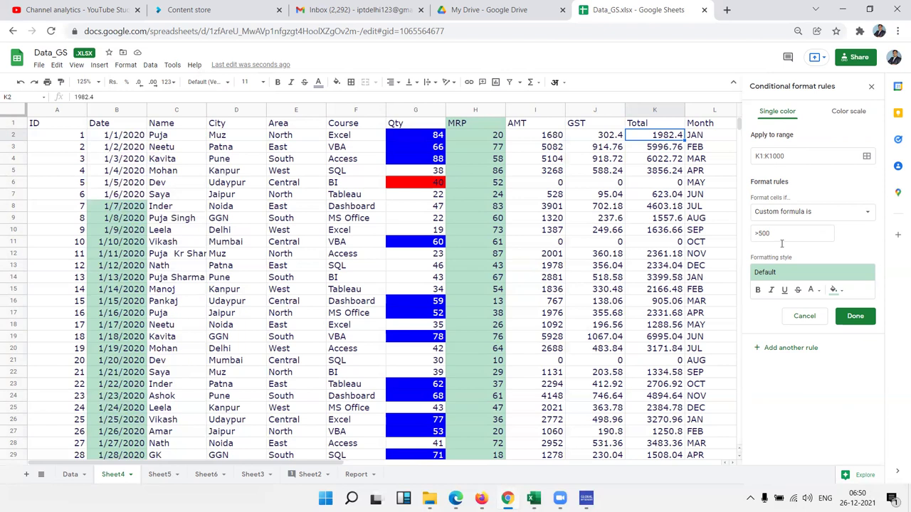
pyautogui.click(813, 321)
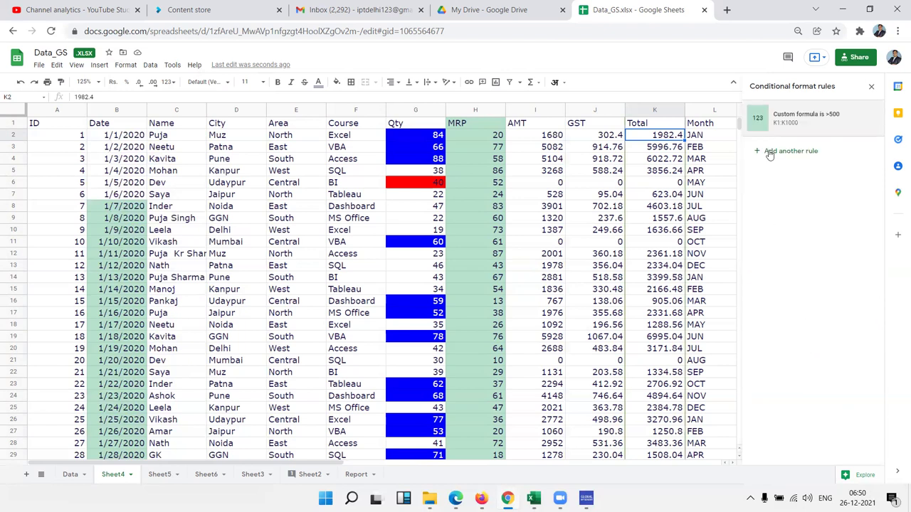
pyautogui.click(866, 121)
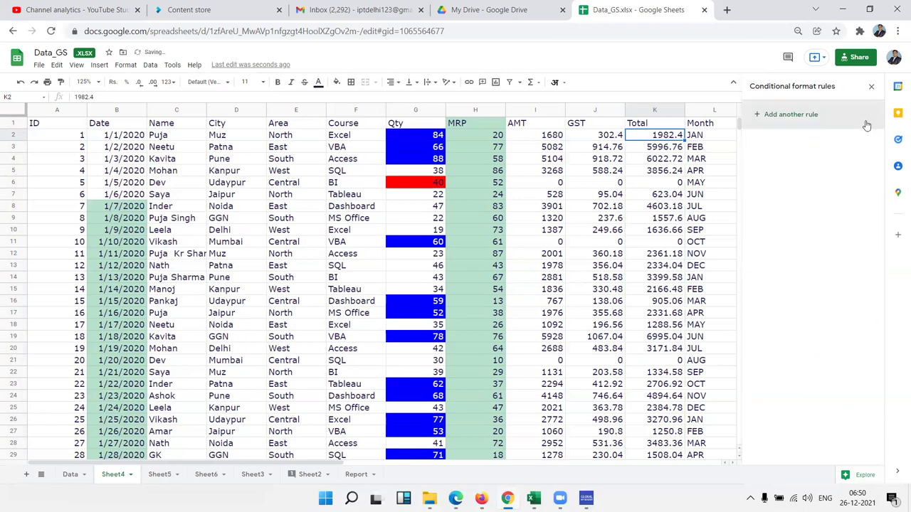
# Step: Add a new rule for K2 with custom formula =(K2*2%)>100
pyautogui.click(786, 119)
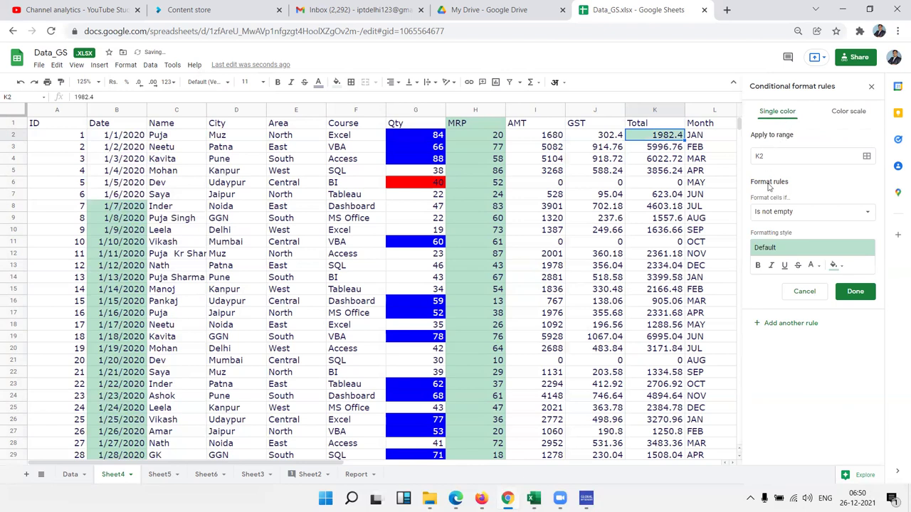
pyautogui.click(765, 213)
pyautogui.scroll(-1, 797, 466)
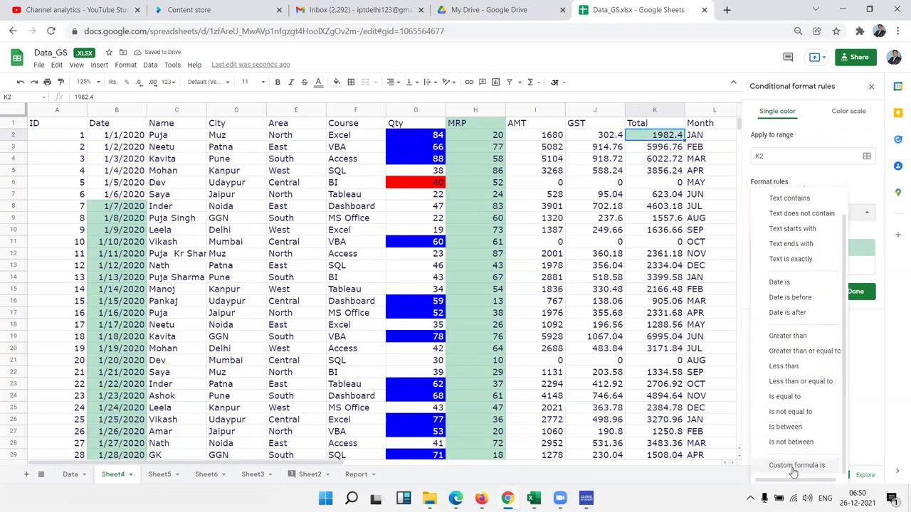
pyautogui.click(794, 466)
pyautogui.click(770, 232)
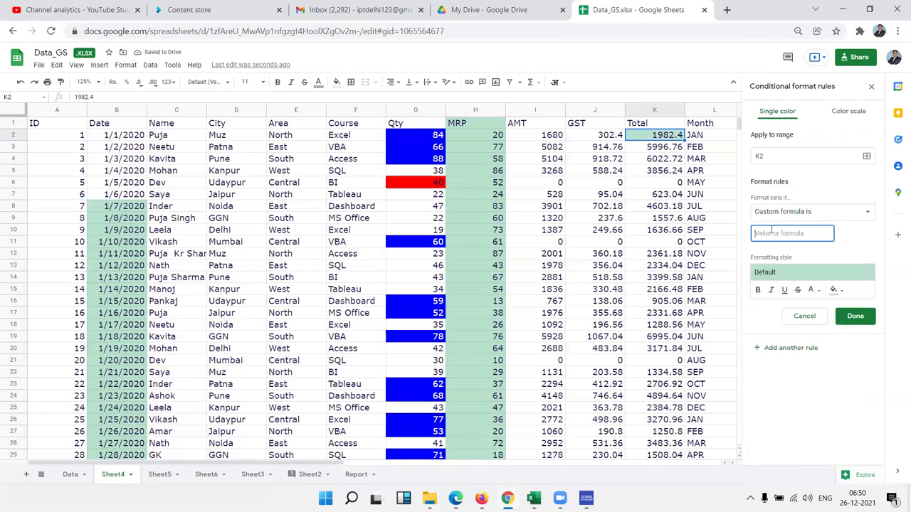
pyautogui.write('=k2')
pyautogui.write('00')
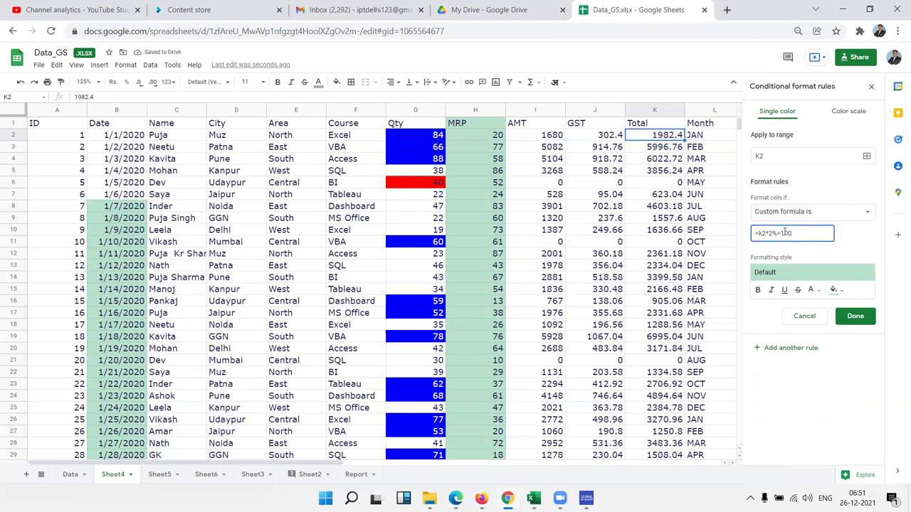
pyautogui.click(758, 233)
pyautogui.write('(')
pyautogui.write(')')
# Step: Give the K2 rule a red fill and save it
pyautogui.click(838, 292)
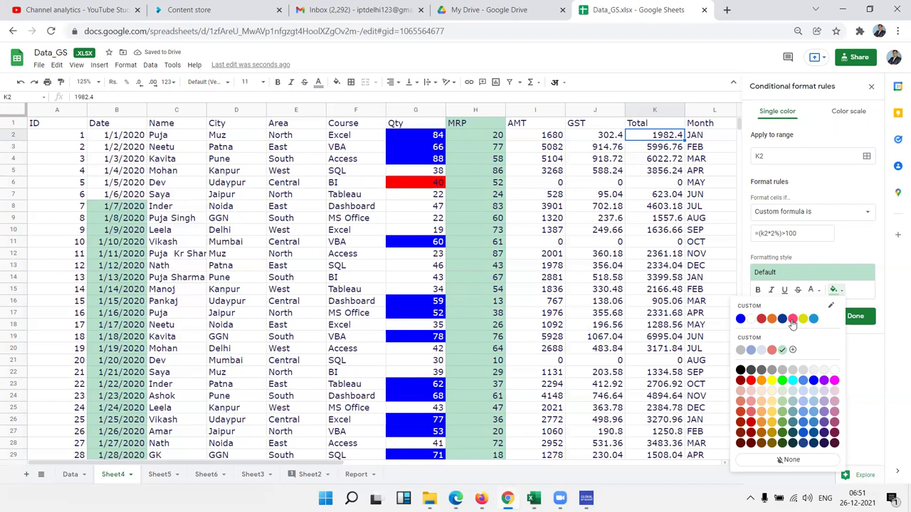
pyautogui.click(792, 320)
pyautogui.click(834, 293)
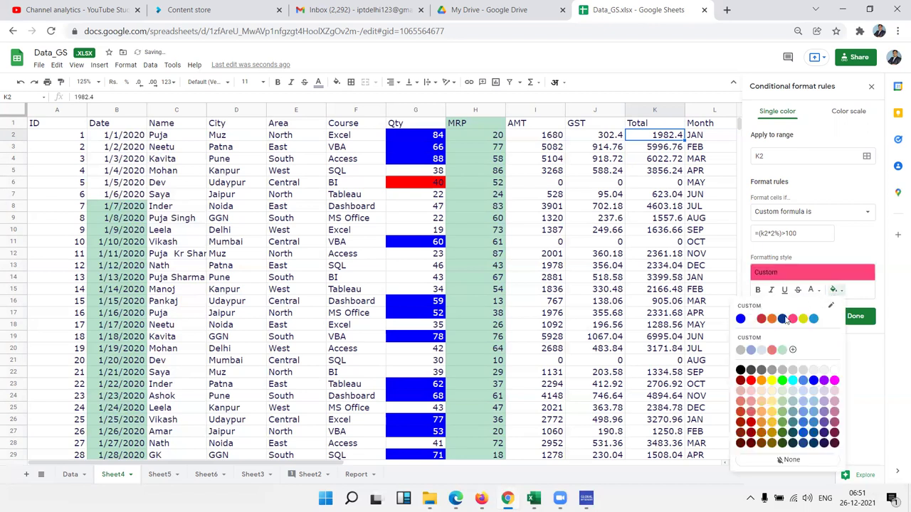
pyautogui.click(750, 382)
pyautogui.click(855, 317)
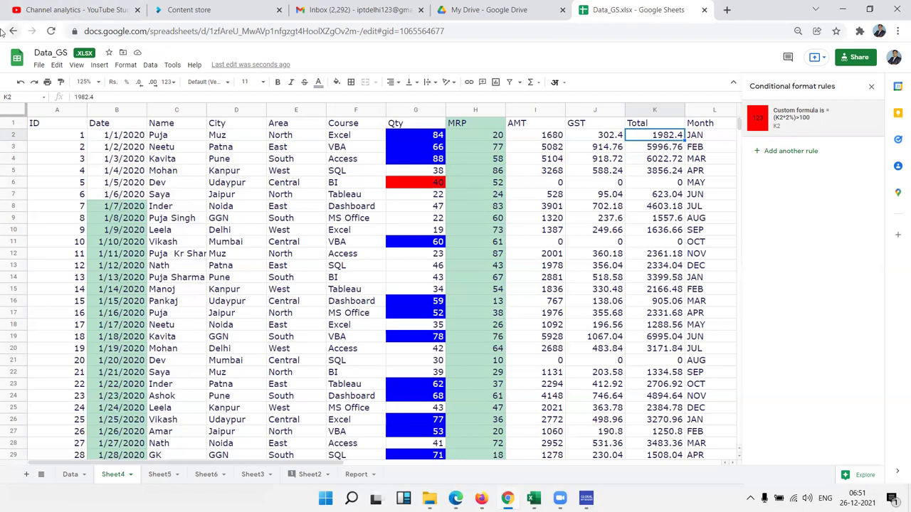
pyautogui.click(663, 139)
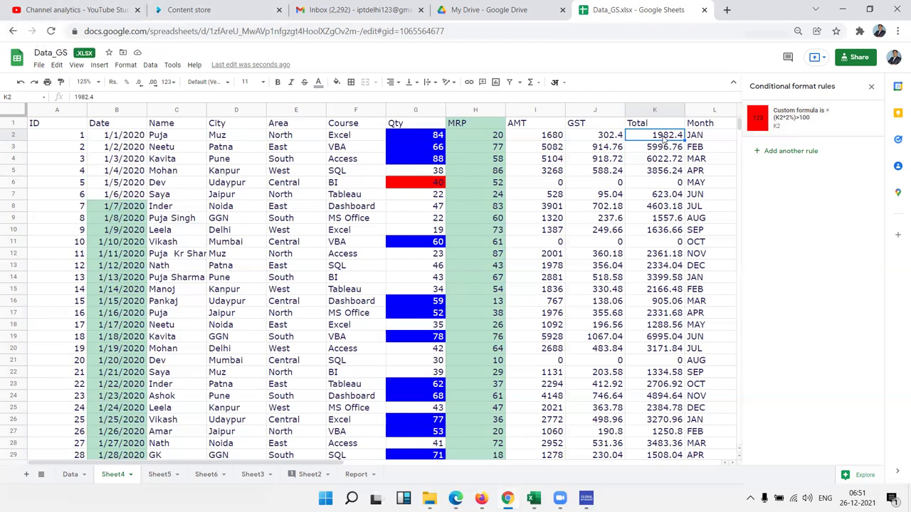
# Step: Enter =K2*2% in cell N2
pyautogui.press('Right')
pyautogui.press('Right')
pyautogui.click(663, 139)
pyautogui.write('=')
pyautogui.press('Left')
pyautogui.press('Left')
pyautogui.press('Left')
pyautogui.write('*2%')
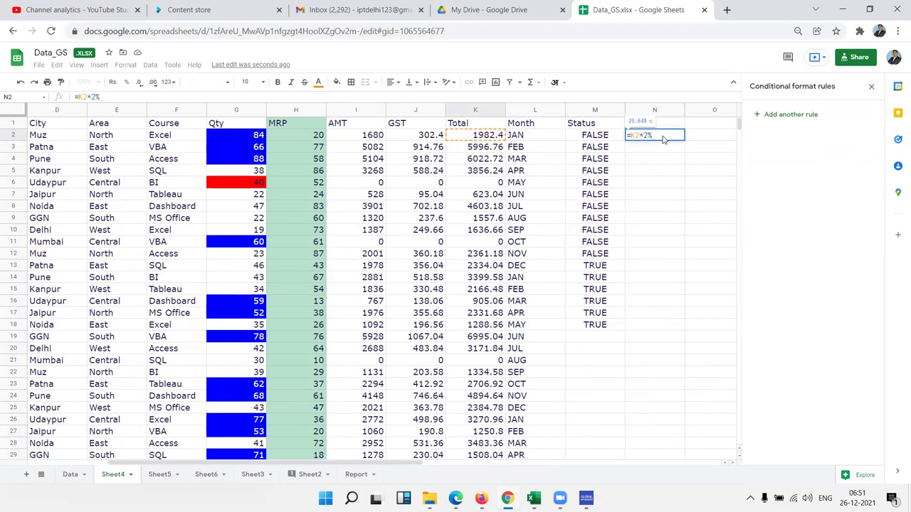
pyautogui.press('Return')
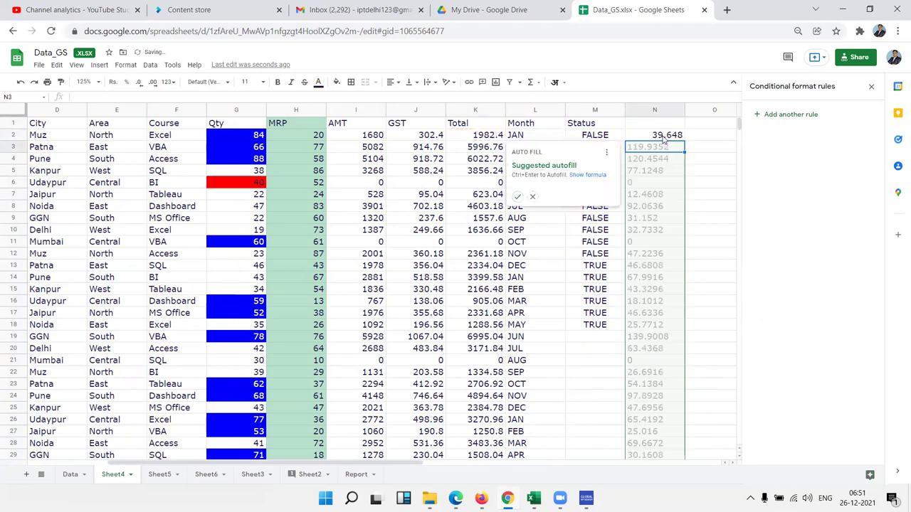
pyautogui.click(663, 137)
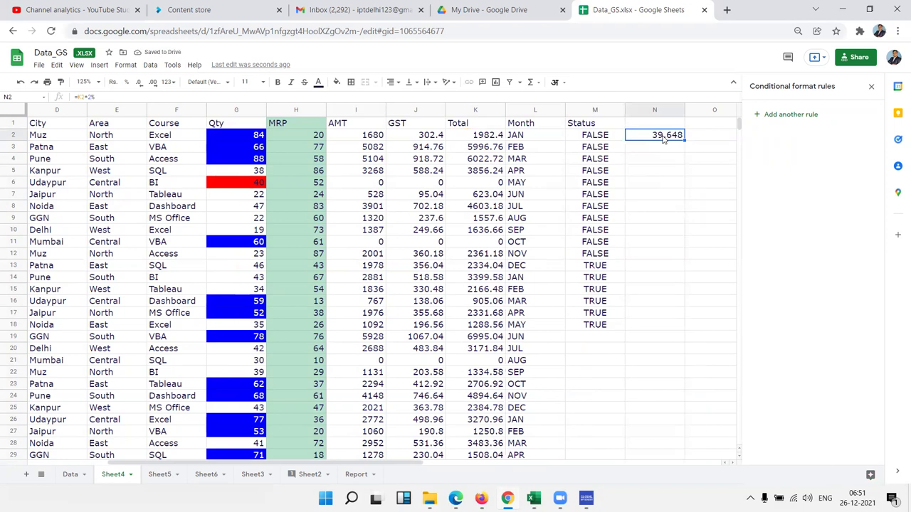
# Step: Change K2's Total to 5000, then to 5500 so it turns red
pyautogui.press('Left')
pyautogui.press('Left')
pyautogui.press('Left')
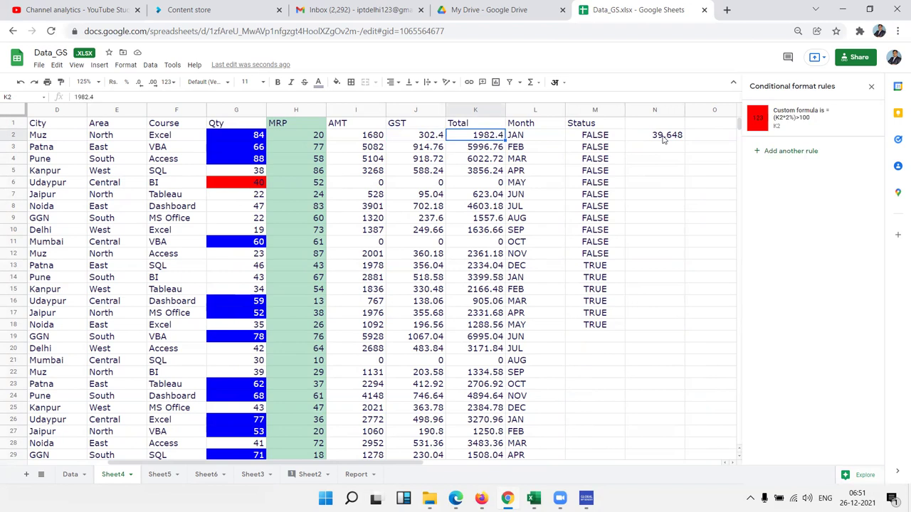
pyautogui.write('5000')
pyautogui.press('Return')
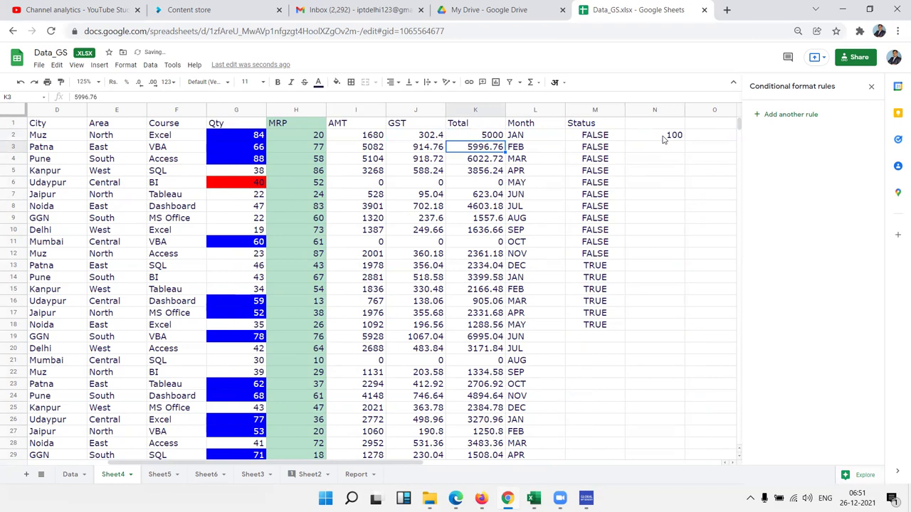
pyautogui.press('Up')
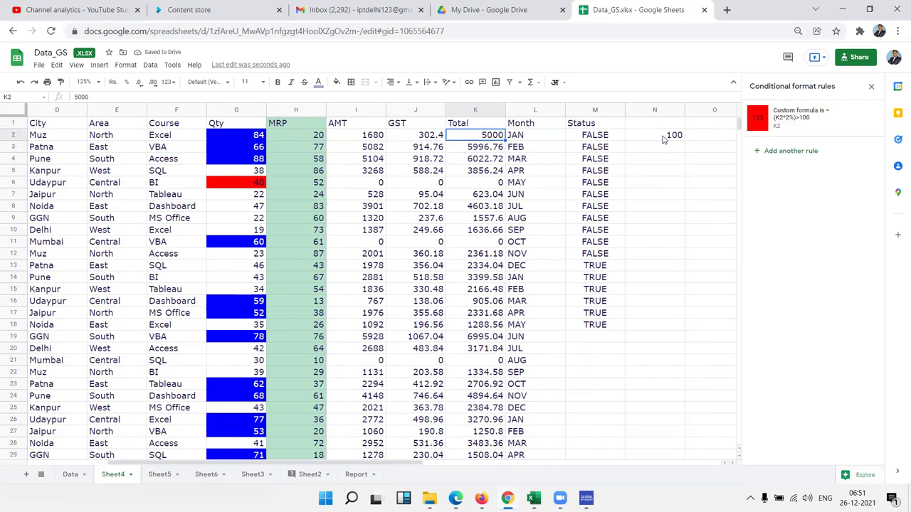
pyautogui.write('5500')
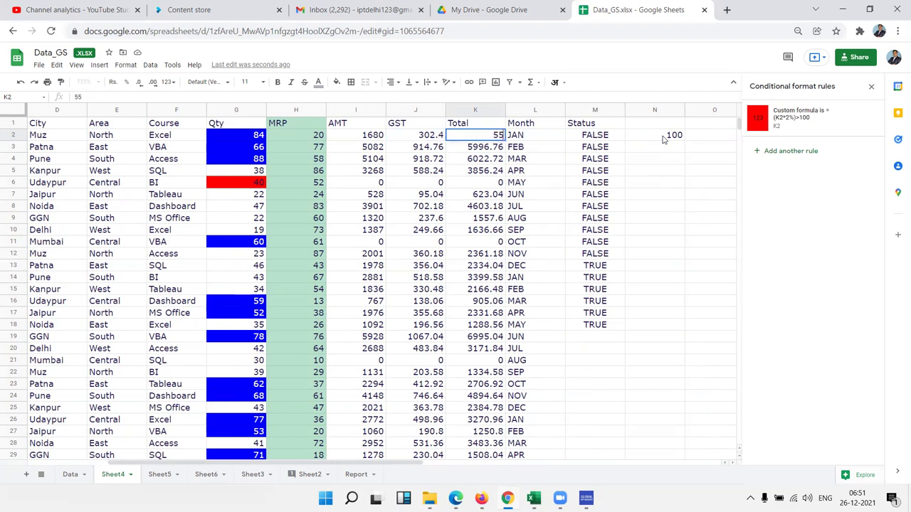
pyautogui.press('Return')
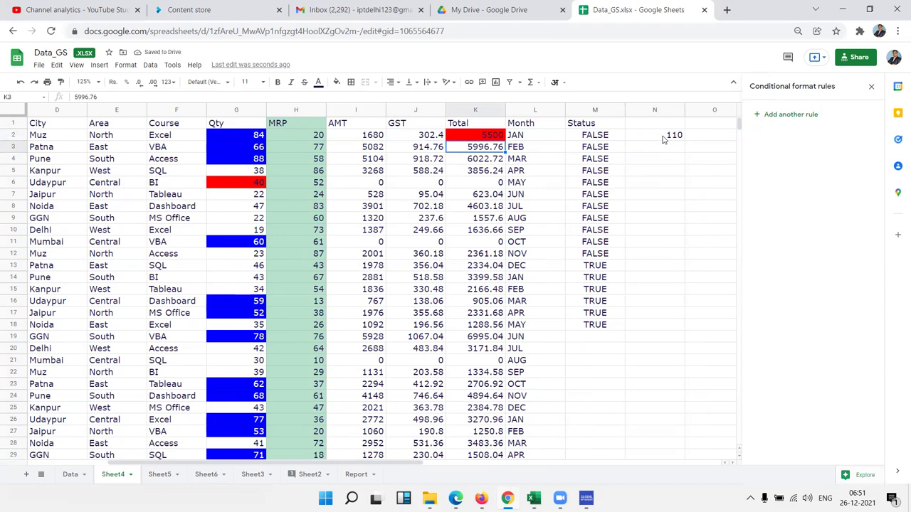
pyautogui.press('Up')
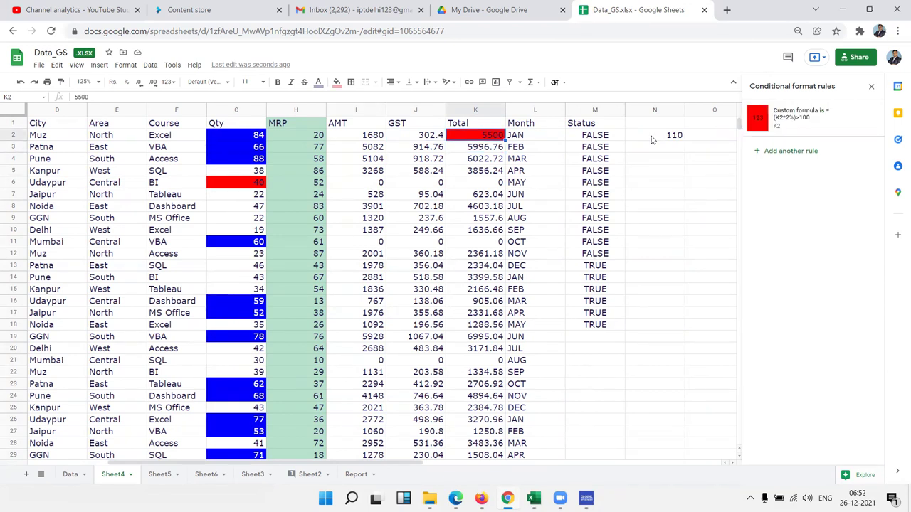
# Step: Close the conditional format rules panel and switch to Sheet6
pyautogui.click(869, 88)
pyautogui.click(158, 475)
pyautogui.click(205, 475)
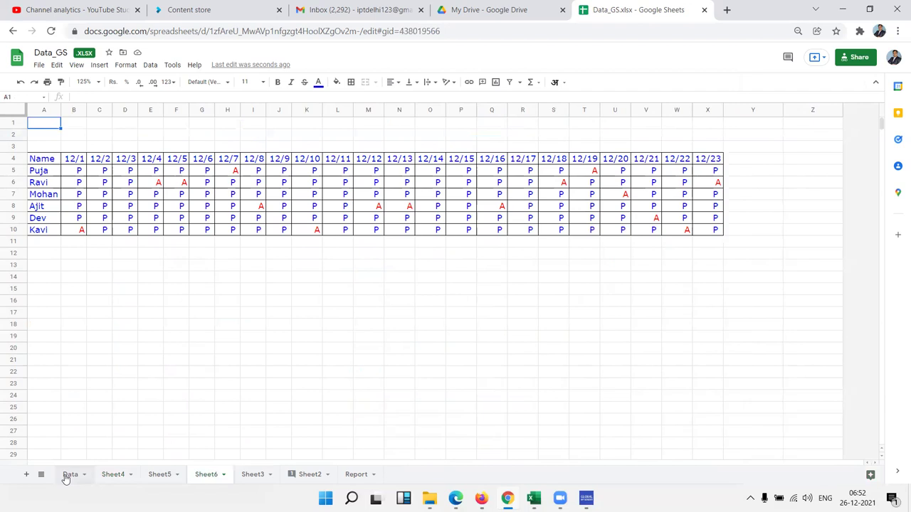
pyautogui.click(252, 208)
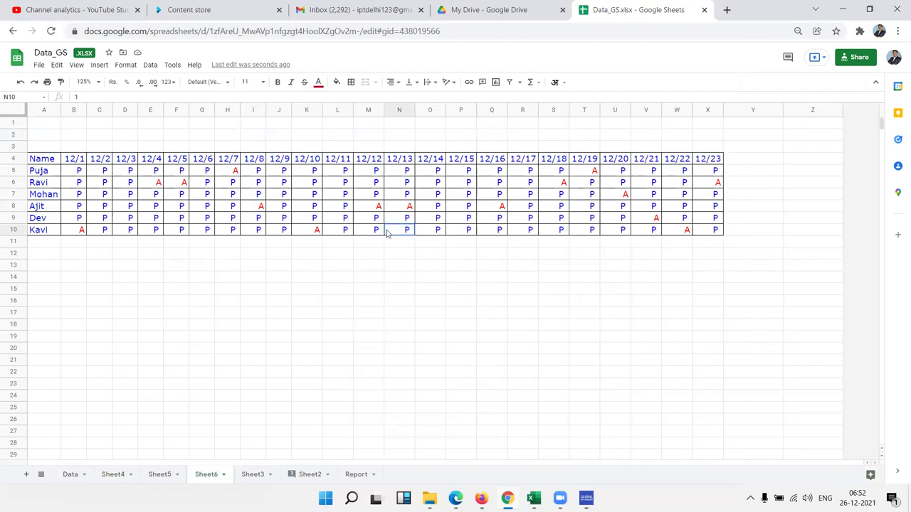
pyautogui.click(251, 478)
pyautogui.click(214, 475)
pyautogui.click(74, 175)
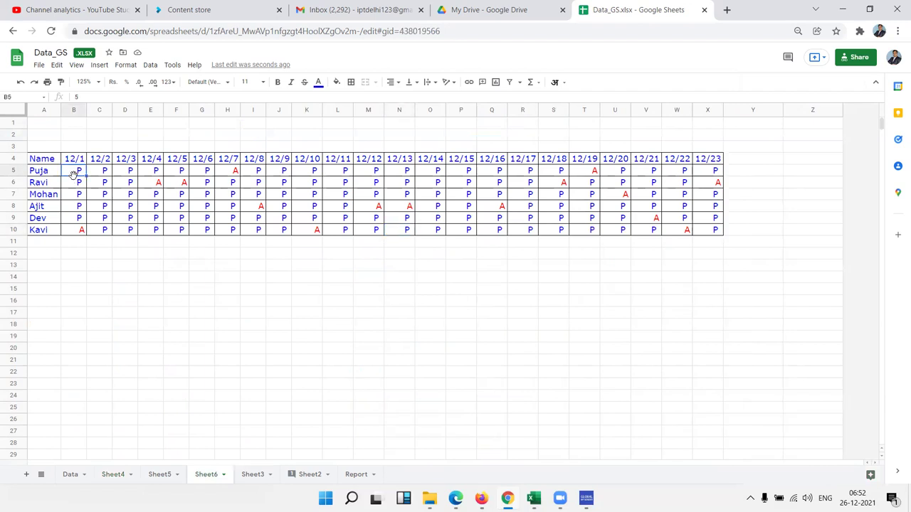
pyautogui.press('Left')
pyautogui.press('Right')
pyautogui.press('Right')
pyautogui.press('Right')
pyautogui.press('Left')
pyautogui.press('Left')
pyautogui.press('Left')
pyautogui.press('Left')
pyautogui.press('Right')
pyautogui.press('Right')
pyautogui.press('Right')
pyautogui.press('Right')
pyautogui.press('Right')
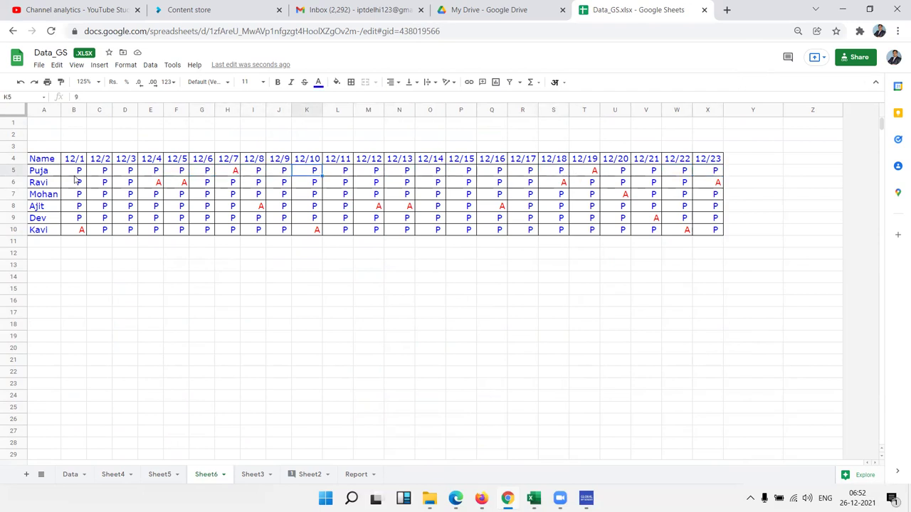
pyautogui.press('Left')
pyautogui.press('Left')
pyautogui.press('Left')
pyautogui.press('Left')
pyautogui.hotkey('shift', 'Right')
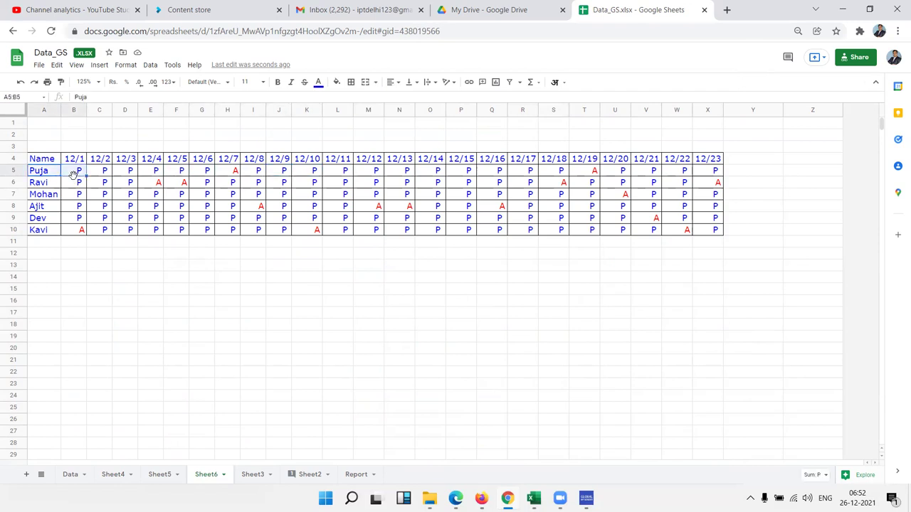
pyautogui.hotkey('shift', 'Right')
pyautogui.hotkey('shift', 'Right')
pyautogui.hotkey('shift', 'Right')
pyautogui.hotkey('shift', 'Right')
pyautogui.hotkey('shift', 'Right')
pyautogui.hotkey('shift', 'Right')
pyautogui.hotkey('shift', 'Right')
pyautogui.hotkey('shift', 'Right')
pyautogui.hotkey('shift', 'Right')
pyautogui.hotkey('shift', 'Right')
pyautogui.hotkey('shift', 'Right')
pyautogui.hotkey('shift', 'Right')
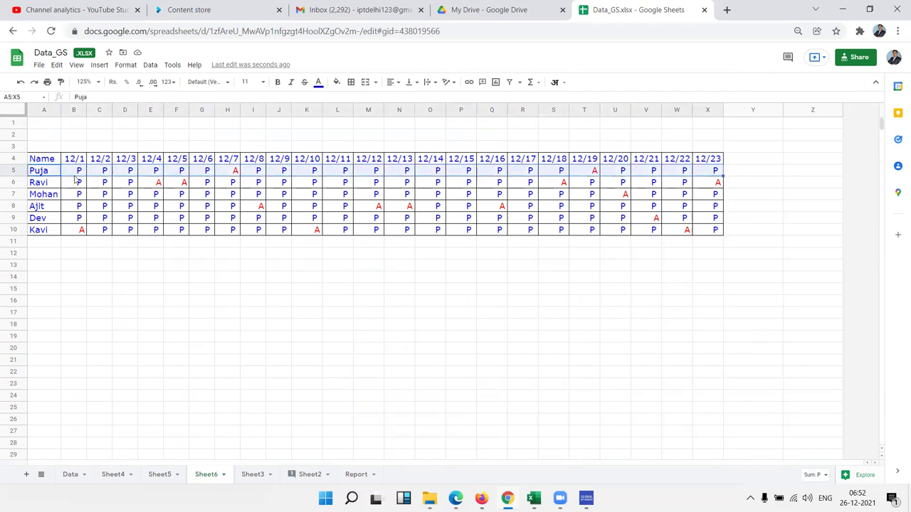
pyautogui.hotkey('ctrl', 'shift', 'Left')
pyautogui.hotkey('shift', 'Right')
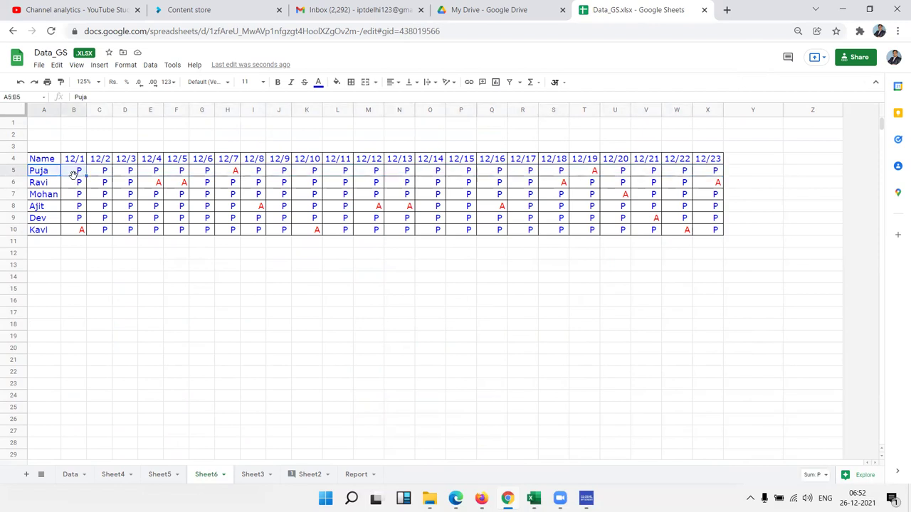
pyautogui.hotkey('shift', 'Right')
pyautogui.hotkey('shift', 'Right')
pyautogui.hotkey('shift', 'Right')
pyautogui.hotkey('shift', 'Right')
pyautogui.hotkey('shift', 'Right')
pyautogui.hotkey('shift', 'Right')
pyautogui.hotkey('shift', 'Right')
pyautogui.hotkey('shift', 'Right')
pyautogui.hotkey('shift', 'Right')
pyautogui.hotkey('shift', 'Right')
pyautogui.hotkey('shift', 'Right')
pyautogui.hotkey('shift', 'Left')
pyautogui.press('Right')
pyautogui.press('Right')
pyautogui.press('Right')
pyautogui.press('Right')
pyautogui.press('Right')
pyautogui.press('Right')
pyautogui.press('Right')
pyautogui.press('Right')
pyautogui.press('Right')
pyautogui.press('Right')
pyautogui.press('Right')
pyautogui.press('Right')
pyautogui.press('Right')
pyautogui.press('Right')
pyautogui.press('Right')
pyautogui.press('Left')
# Step: Enter =COUNTIF(B5:X5,"P") in cell Y5
pyautogui.write('=coun')
pyautogui.press('Down')
pyautogui.press('Down')
pyautogui.press('Down')
pyautogui.press('Tab')
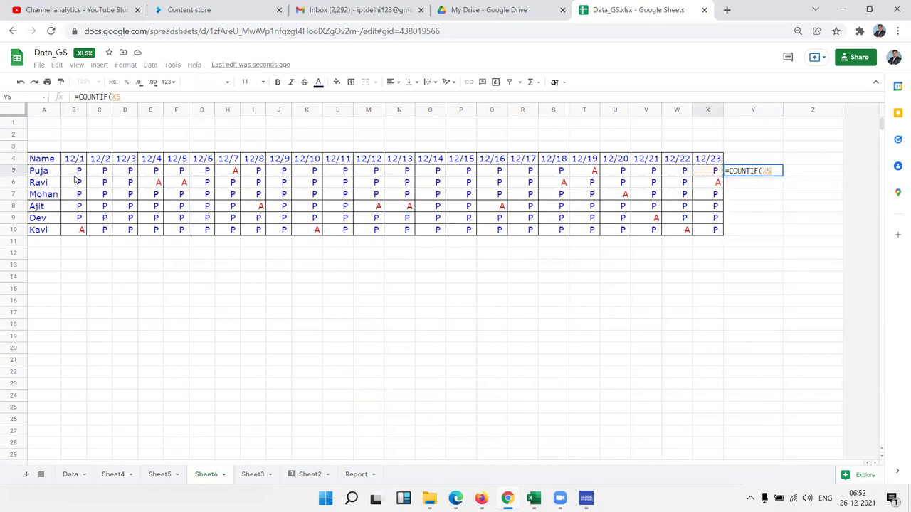
pyautogui.press('Left')
pyautogui.hotkey('ctrl', 'shift', 'Left')
pyautogui.hotkey('shift', 'Right')
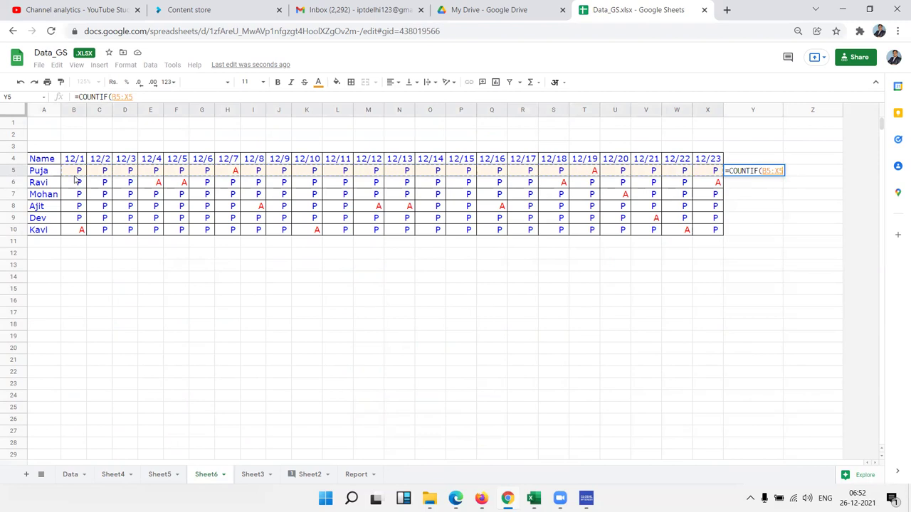
pyautogui.write(',"P')
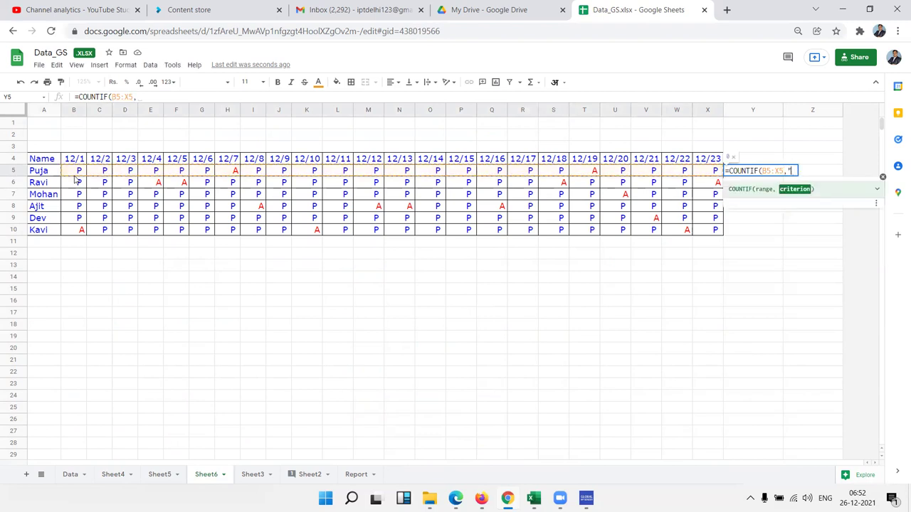
pyautogui.write('"')
pyautogui.write(')')
pyautogui.press('Return')
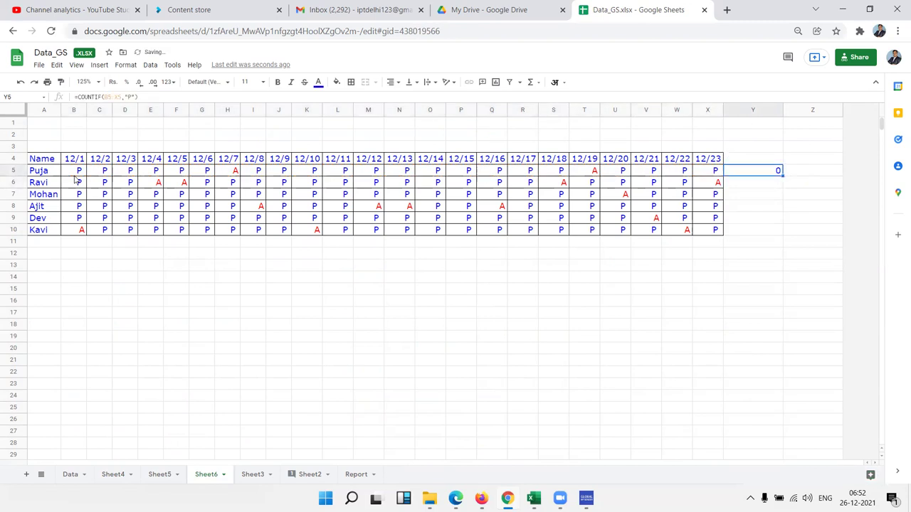
# Step: Change the Y5 COUNTIF criterion from "P" to "A"
pyautogui.doubleClick(761, 174)
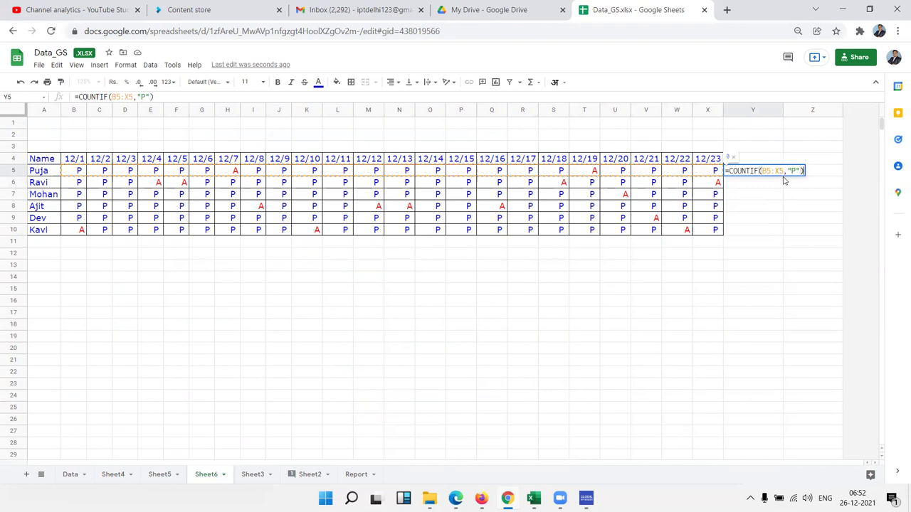
pyautogui.click(789, 171)
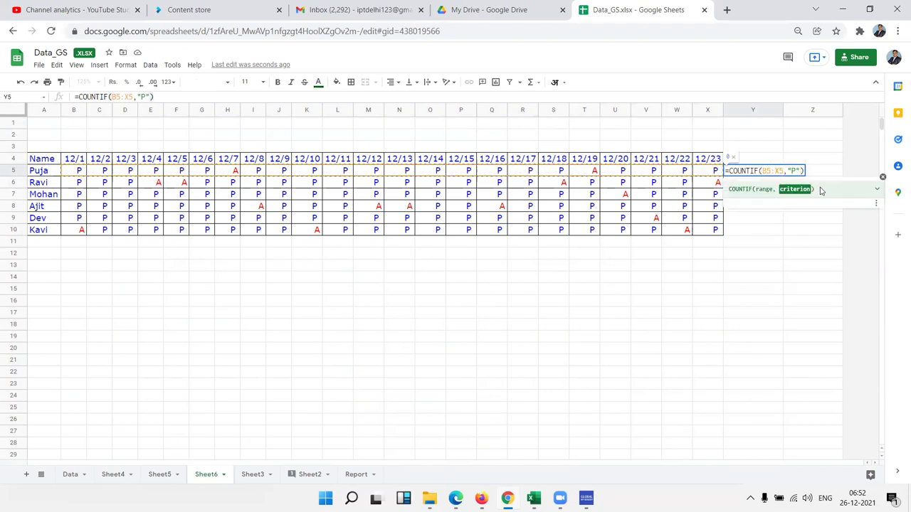
pyautogui.press('Delete')
pyautogui.write('A')
pyautogui.press('Return')
pyautogui.press('Up')
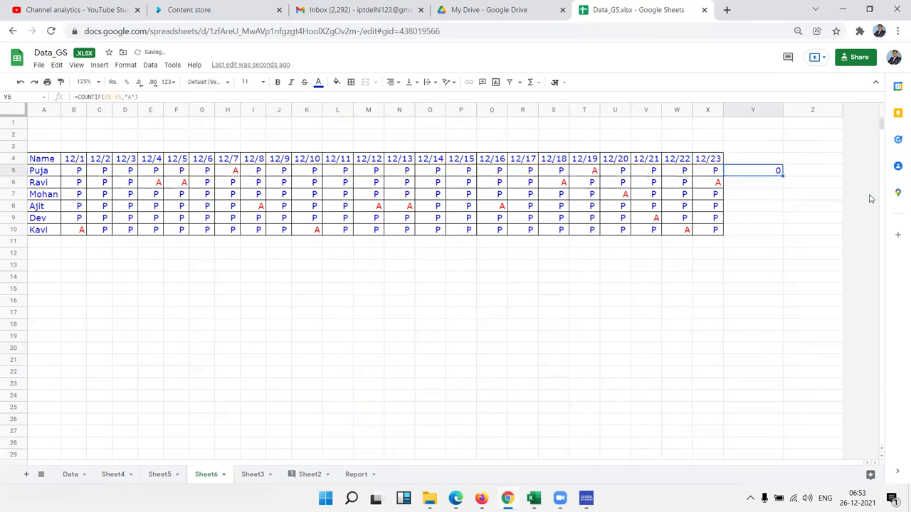
# Step: Change the Y5 criterion to "=A" and reopen the formula for editing
pyautogui.doubleClick(759, 171)
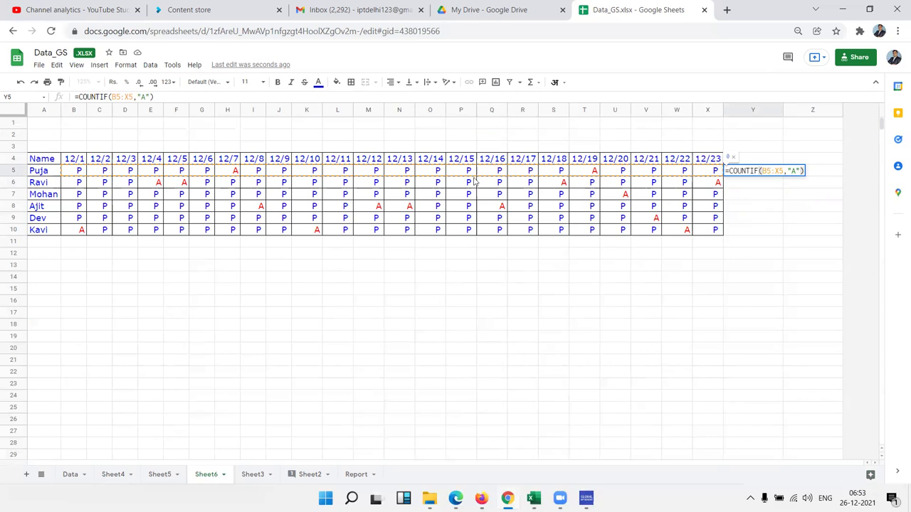
pyautogui.click(788, 171)
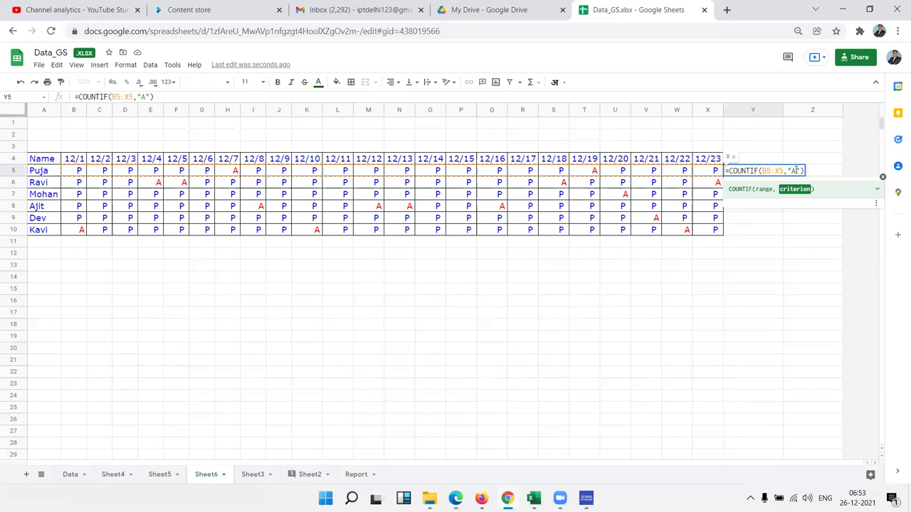
pyautogui.write('=')
pyautogui.press('Return')
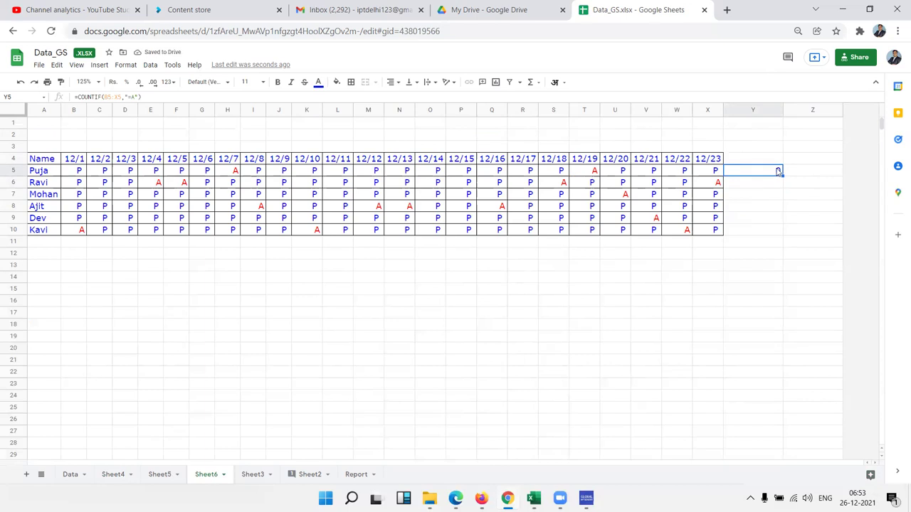
pyautogui.doubleClick(777, 170)
# Step: Retype the Y5 COUNTIF criterion as "A" and commit the formula
pyautogui.click(787, 170)
pyautogui.press('Delete')
pyautogui.press('Delete')
pyautogui.press('Delete')
pyautogui.press('Delete')
pyautogui.press('Delete')
pyautogui.press('Delete')
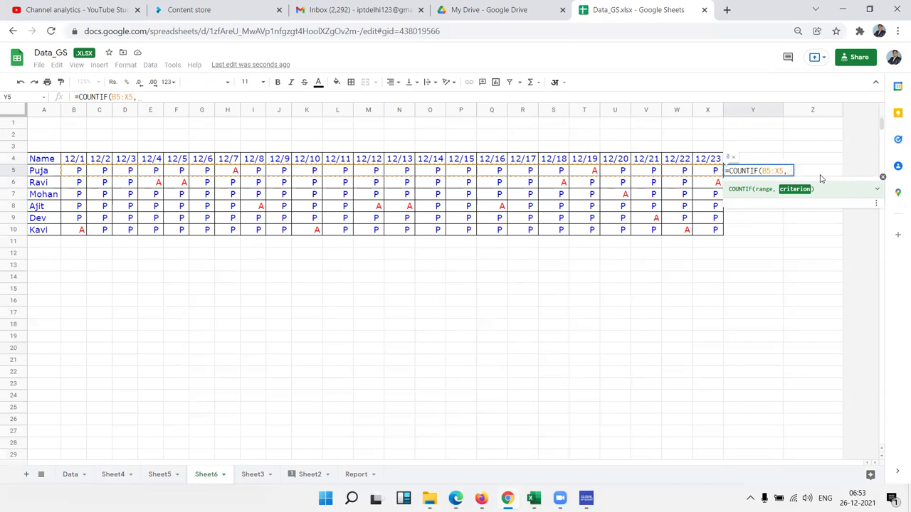
pyautogui.write('a')
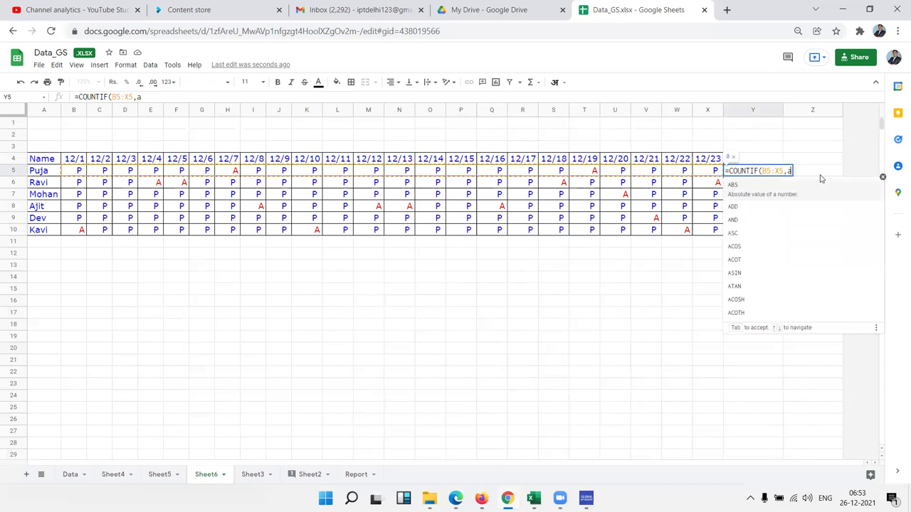
pyautogui.press('BackSpace')
pyautogui.write('"')
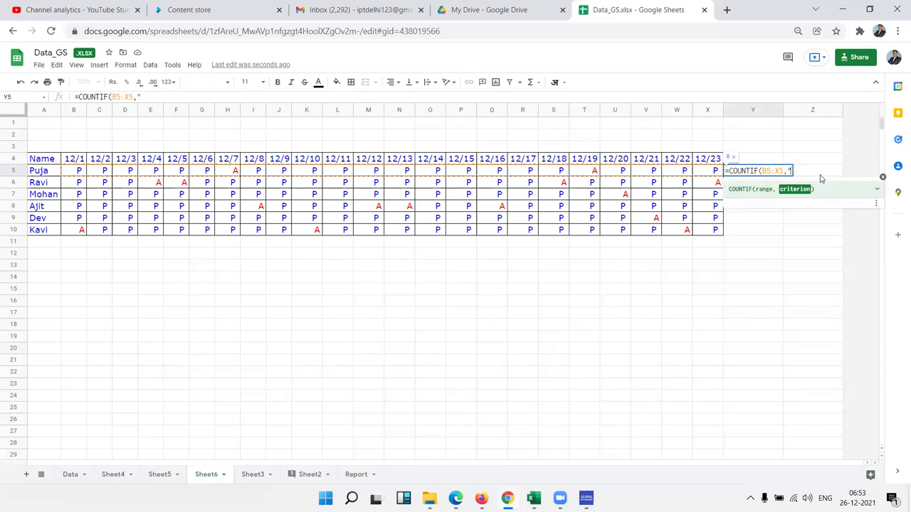
pyautogui.write('A"')
pyautogui.press('Return')
# Step: Remove the extra quote from Y5's criterion so it counts 2 absences
pyautogui.press('Up')
pyautogui.press('Left')
pyautogui.press('Left')
pyautogui.press('Left')
pyautogui.press('Left')
pyautogui.press('Left')
pyautogui.press('Left')
pyautogui.press('Left')
pyautogui.press('Left')
pyautogui.press('Left')
pyautogui.press('Left')
pyautogui.press('Left')
pyautogui.press('Left')
pyautogui.press('Left')
pyautogui.press('Left')
pyautogui.press('Right')
pyautogui.press('Right')
pyautogui.press('Right')
pyautogui.press('Right')
pyautogui.press('Right')
pyautogui.press('Right')
pyautogui.press('Right')
pyautogui.press('Right')
pyautogui.press('Right')
pyautogui.press('Right')
pyautogui.press('Right')
pyautogui.press('Right')
pyautogui.press('Right')
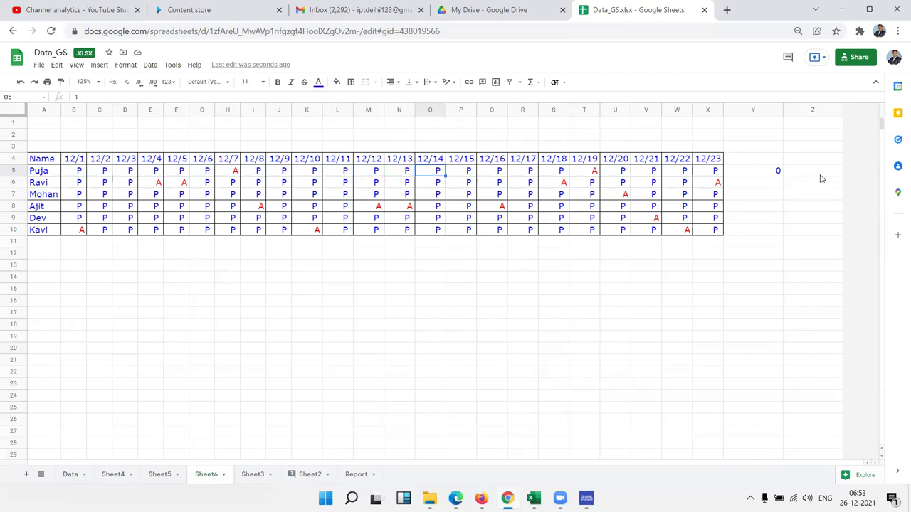
pyautogui.doubleClick(62, 101)
pyautogui.press('Escape')
pyautogui.doubleClick(777, 170)
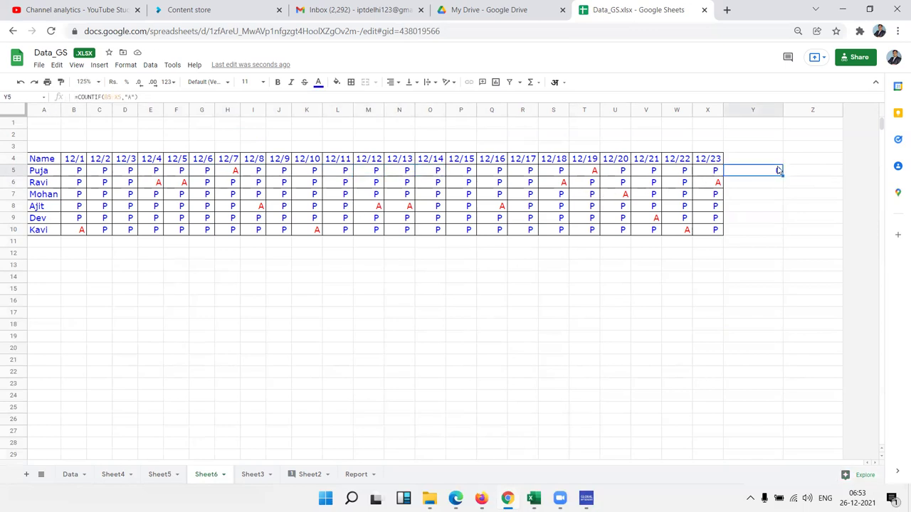
pyautogui.click(793, 170)
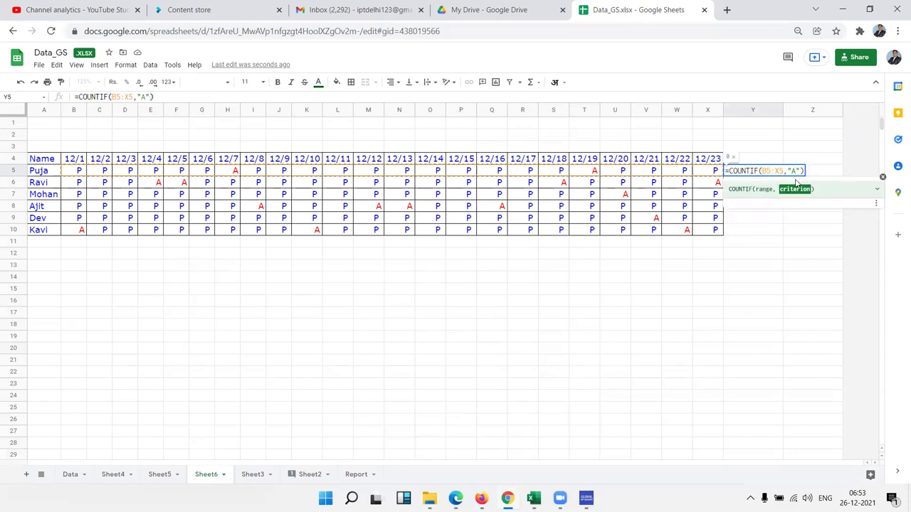
pyautogui.press('Delete')
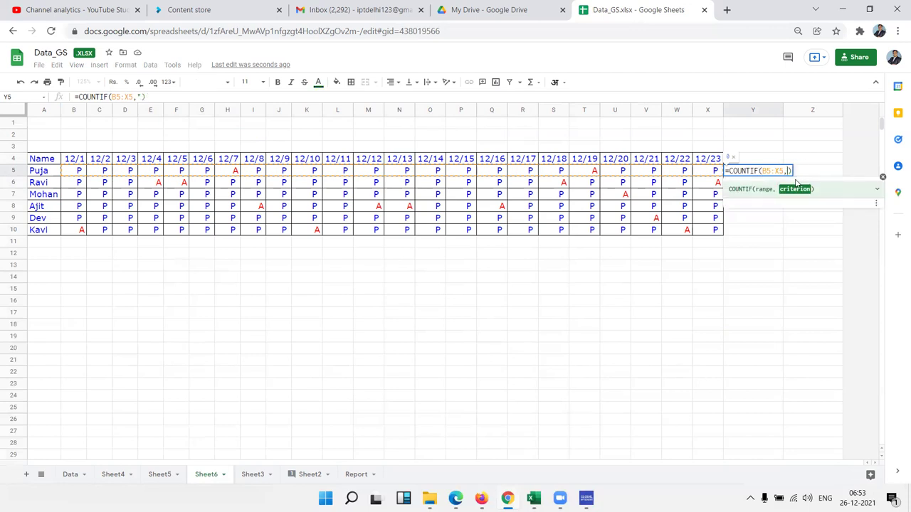
pyautogui.write('0')
pyautogui.press('Return')
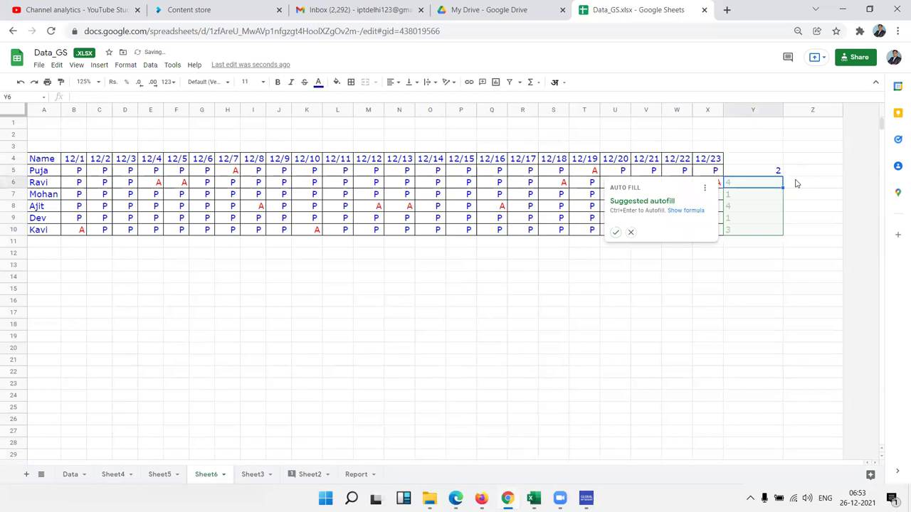
pyautogui.click(747, 171)
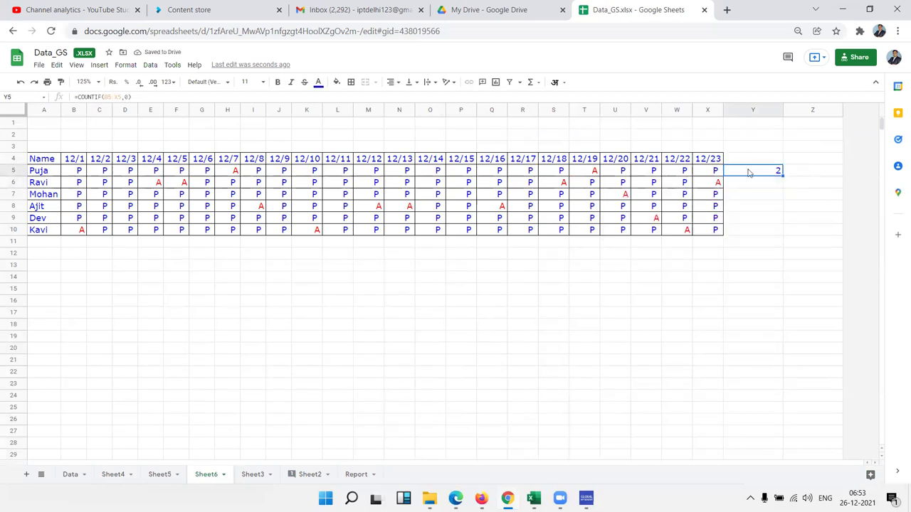
# Step: Clear the Y5 helper count and start a conditional formatting rule for cell B5
pyautogui.press('Delete')
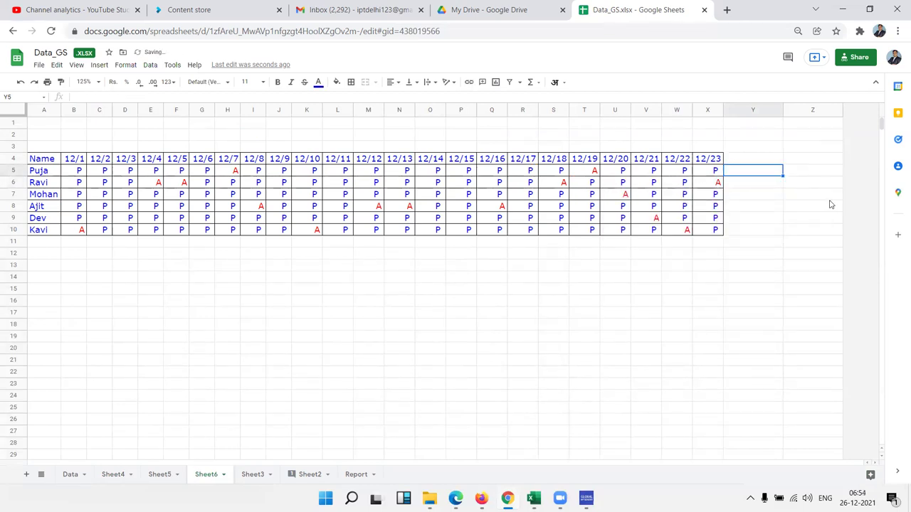
pyautogui.press('Left')
pyautogui.hotkey('ctrl', 'Left')
pyautogui.press('Right')
pyautogui.hotkey('ctrl', 'shift', 'Right')
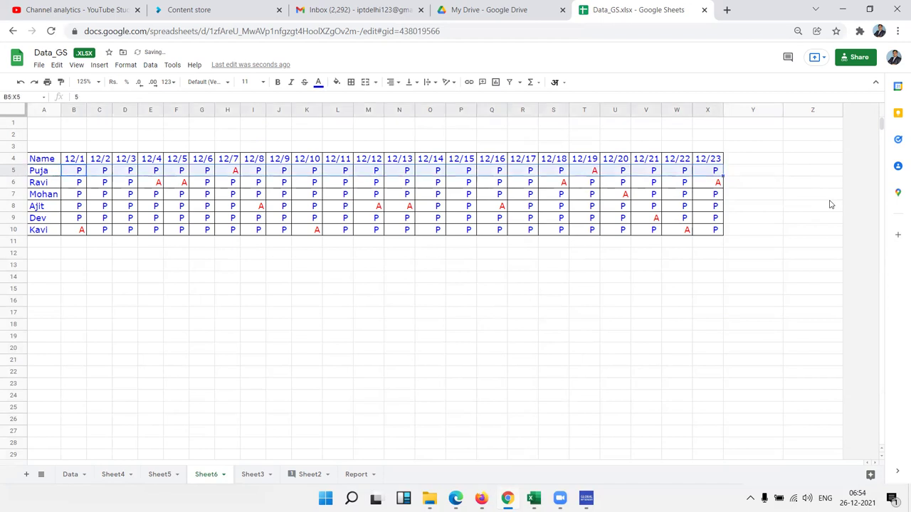
pyautogui.press('Left')
pyautogui.press('Right')
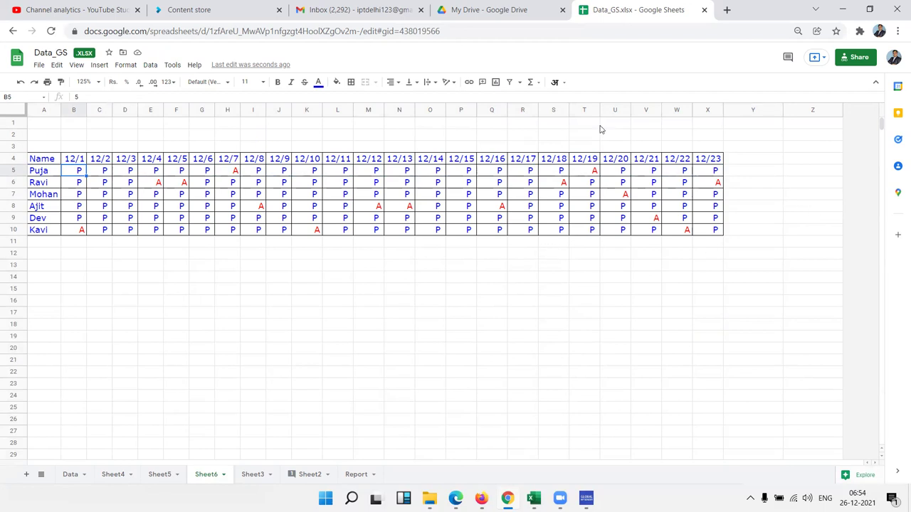
pyautogui.click(125, 65)
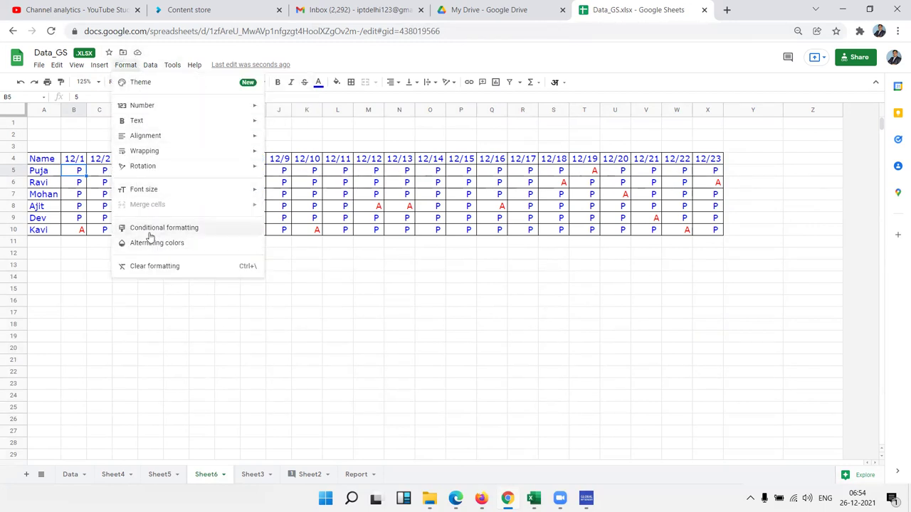
pyautogui.click(150, 230)
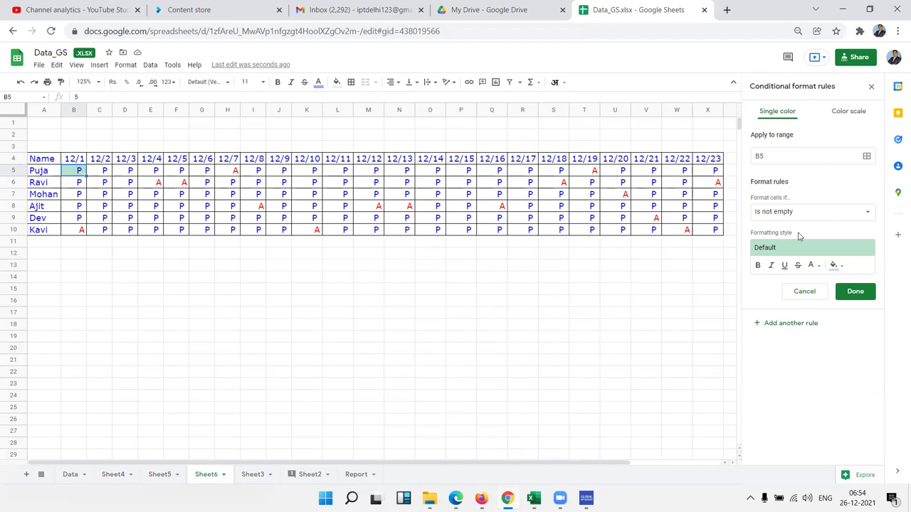
# Step: Switch the B5 rule's condition to Custom formula is and begin the =countif formula
pyautogui.click(776, 212)
pyautogui.scroll(-1, 811, 370)
pyautogui.click(816, 465)
pyautogui.click(763, 234)
pyautogui.write('=countif(')
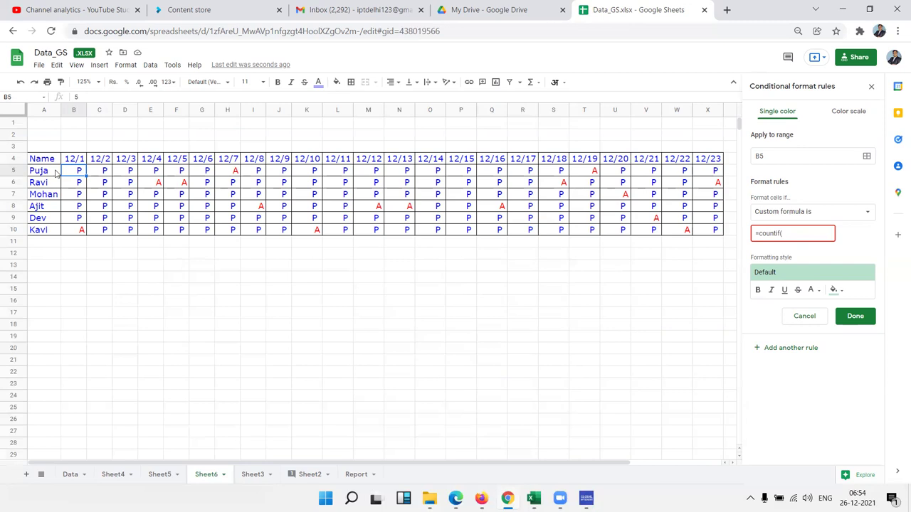
pyautogui.write('b5:')
# Step: Complete the formula as =countif($b5:$x5,0)>3 and choose a red fill style
pyautogui.press('Escape')
pyautogui.click(801, 237)
pyautogui.write('b5:x5,')
pyautogui.write('"A")')
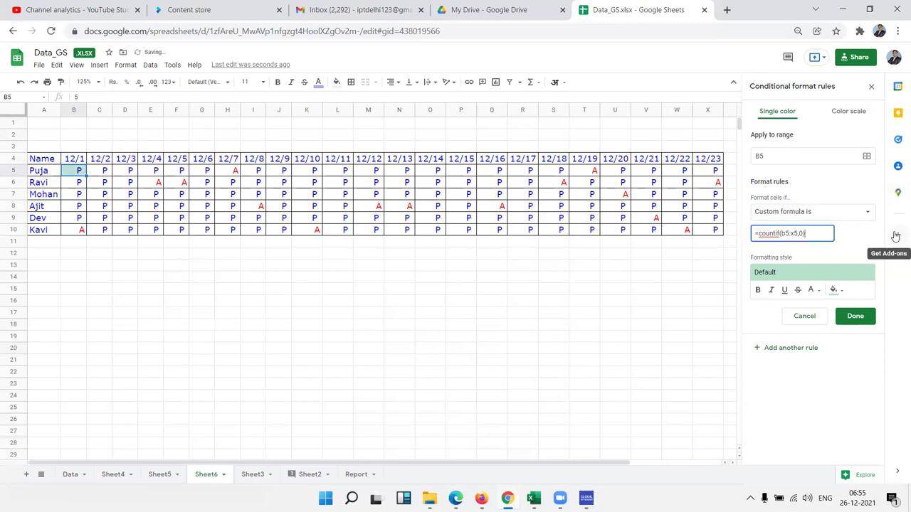
pyautogui.write('>3')
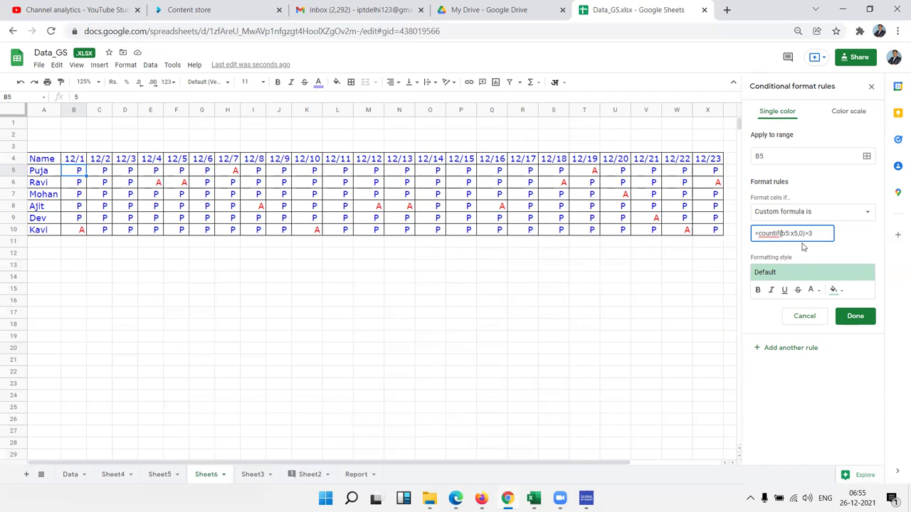
pyautogui.write('$')
pyautogui.write('$')
pyautogui.click(836, 289)
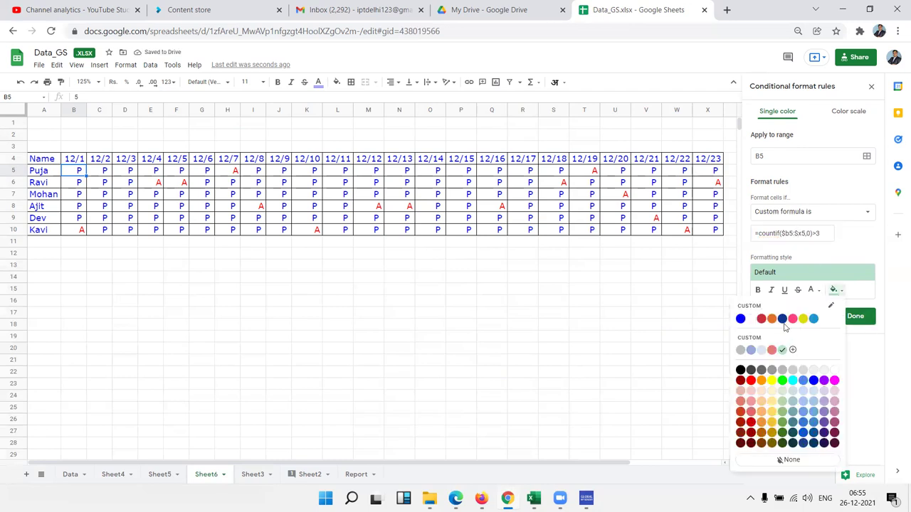
pyautogui.click(750, 380)
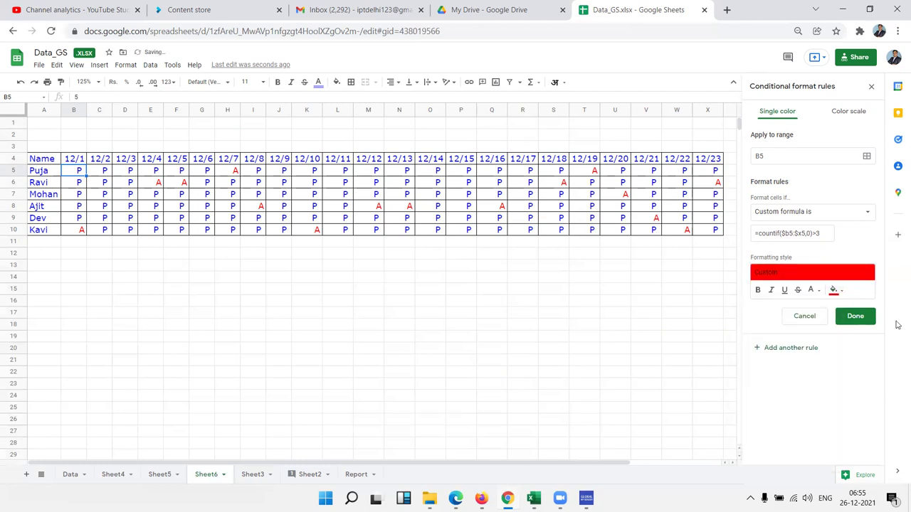
# Step: Save the rule and paint B5's formatting across the attendance grid B5:X10
pyautogui.click(856, 315)
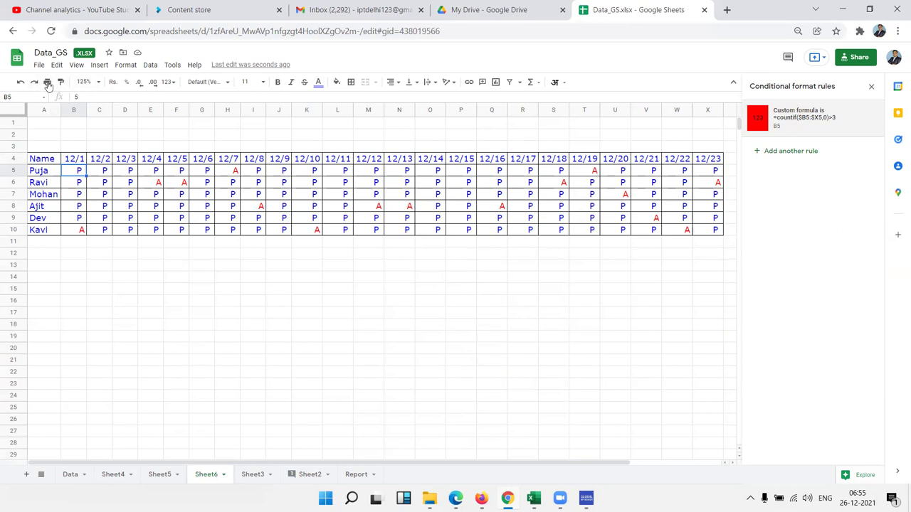
pyautogui.click(59, 82)
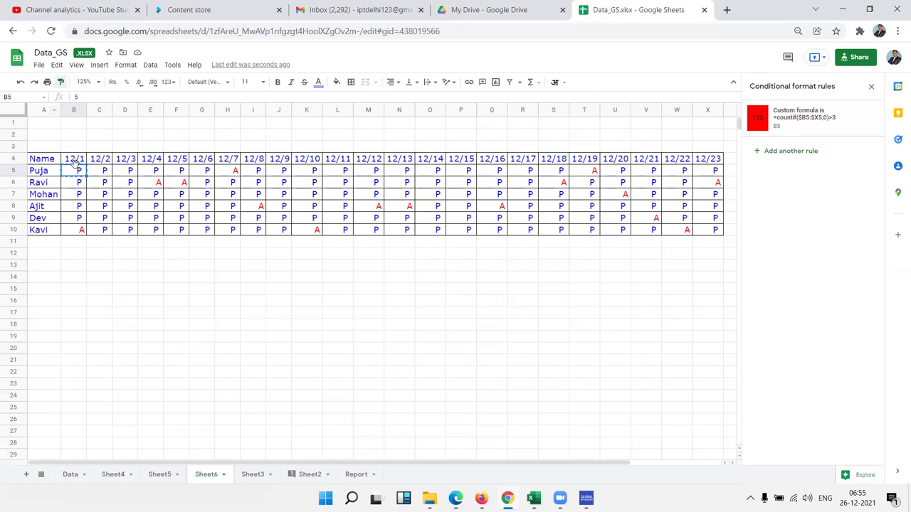
pyautogui.moveTo(104, 176)
pyautogui.mouseDown()
pyautogui.moveTo(708, 240)
pyautogui.moveTo(713, 233)
pyautogui.mouseUp()
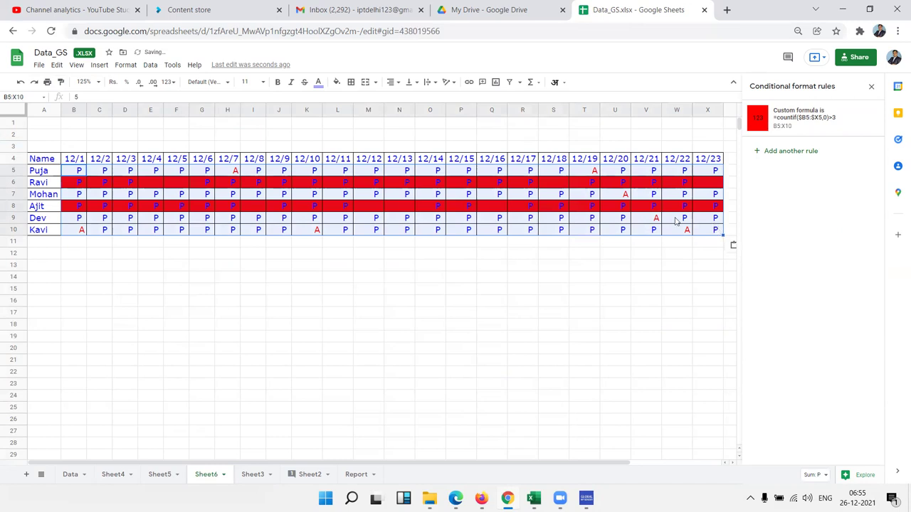
# Step: Verify the red highlighting on row 8 cells M8 and Q8, then go to the Data sheet
pyautogui.click(471, 238)
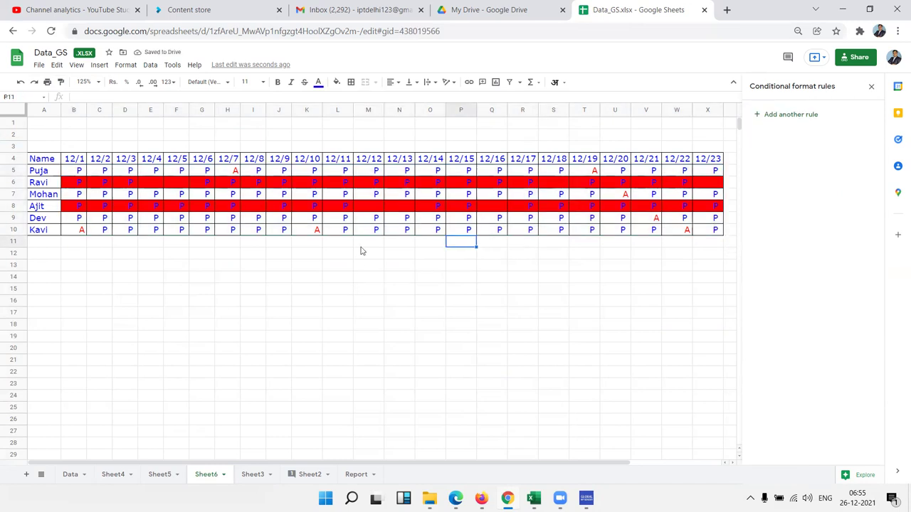
pyautogui.click(370, 210)
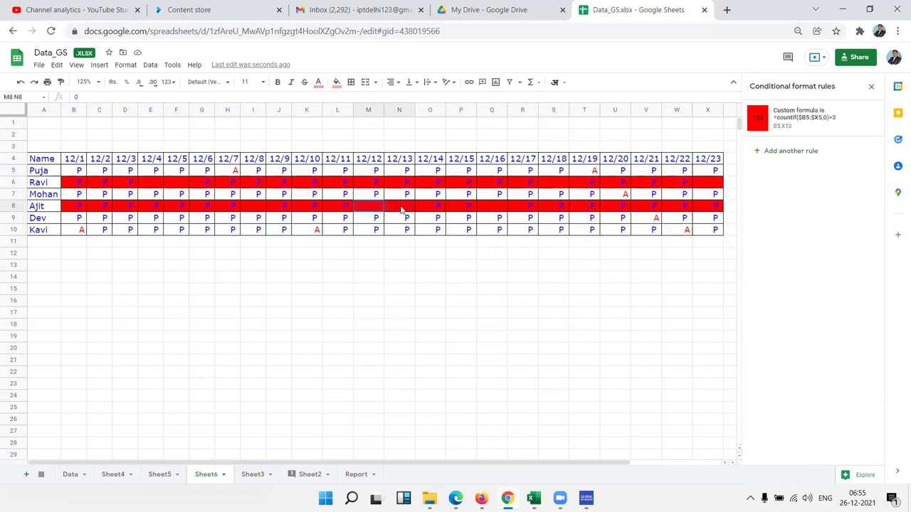
pyautogui.click(497, 210)
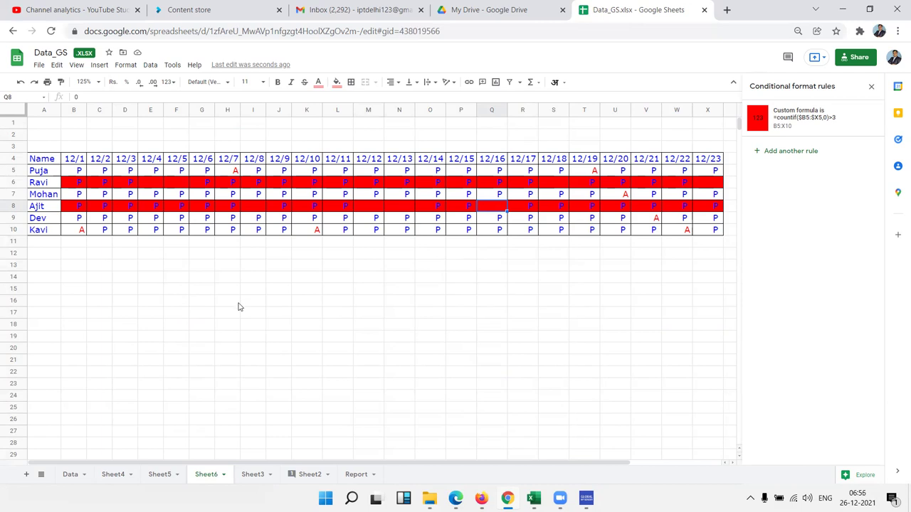
pyautogui.click(70, 474)
# Step: Click an empty spot on the Data sheet to deselect before leaving the workbook
pyautogui.click(251, 282)
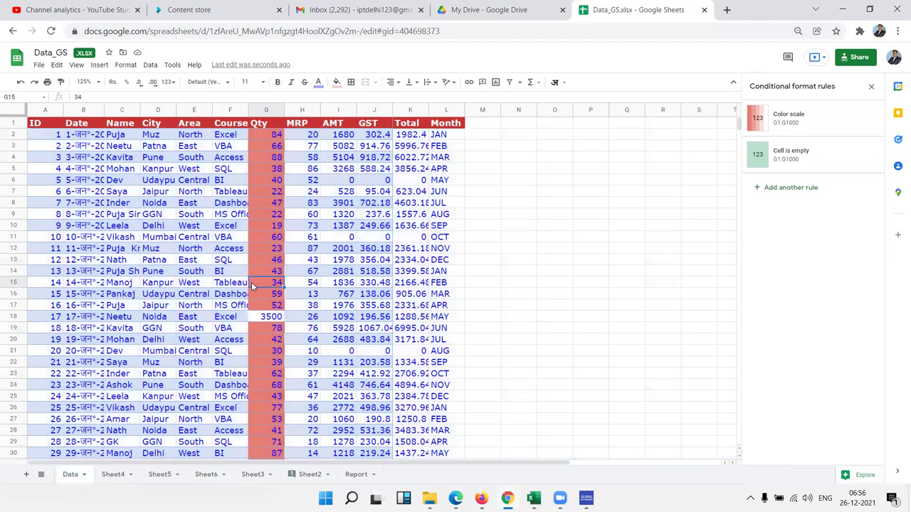